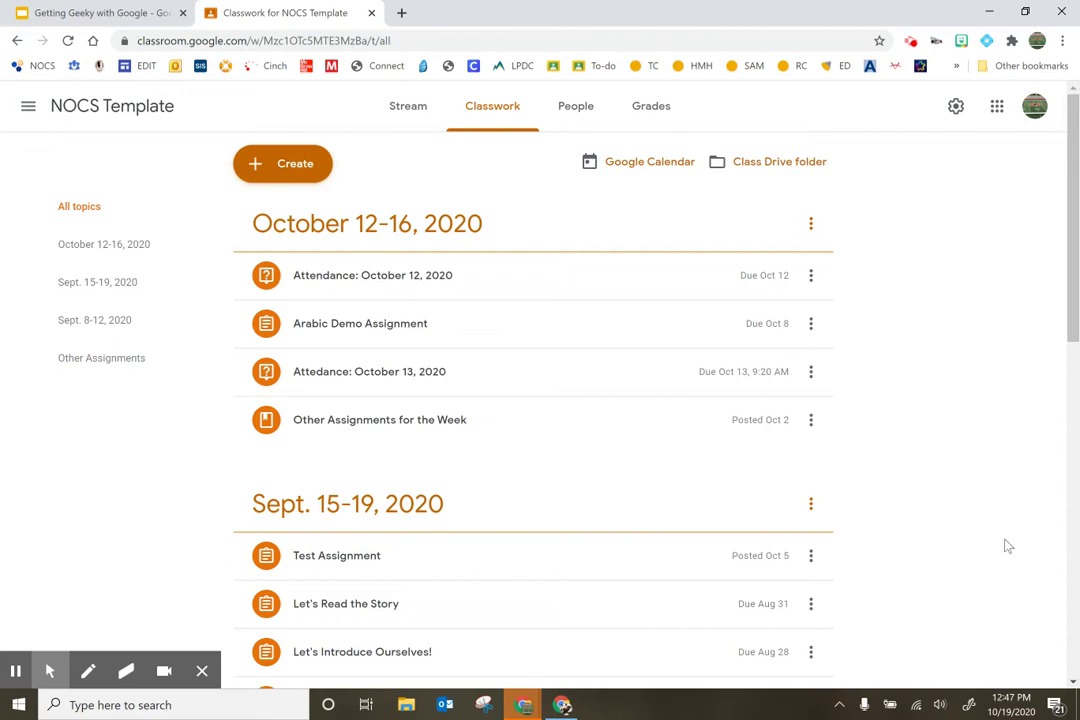
Open the student work page of the "Math: 2-Dimensional Shapes" assignment under the Sept. 15-19, 2020 topic.
scroll(508, 497, down, 3)
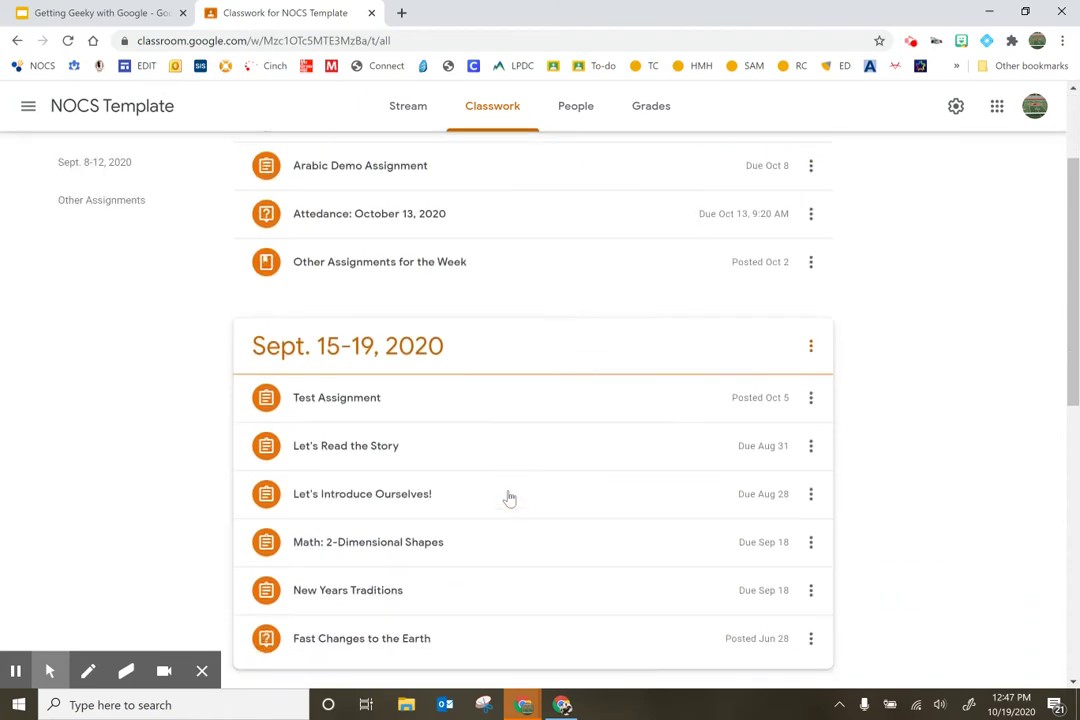
scroll(508, 495, down, 5)
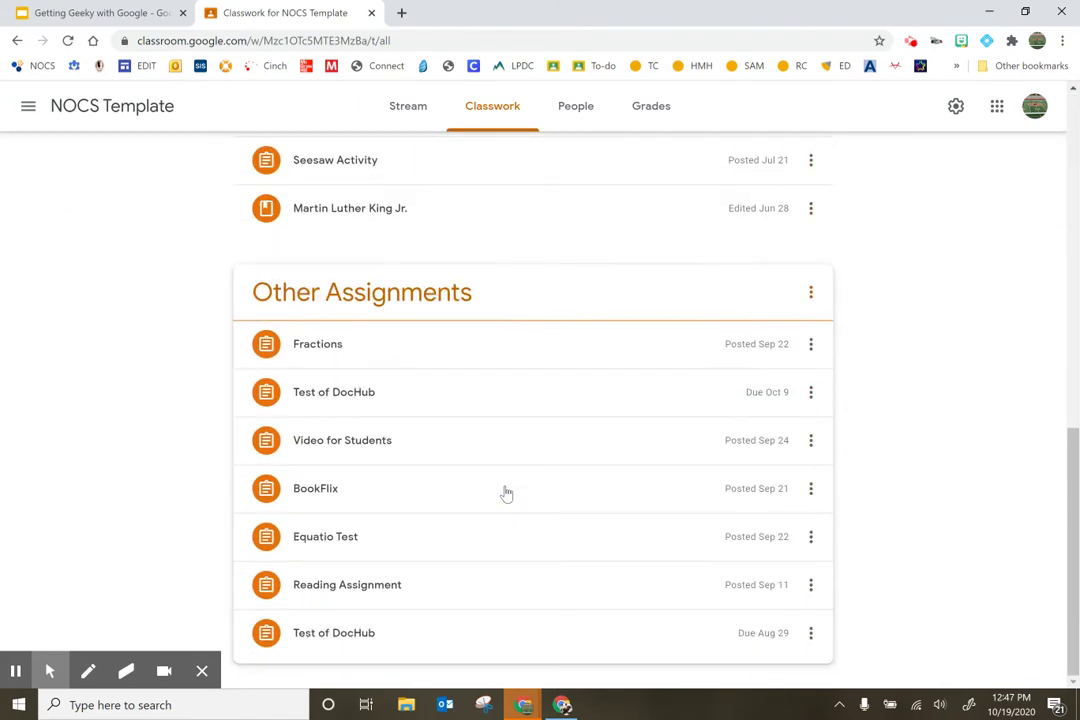
scroll(507, 493, up, 5)
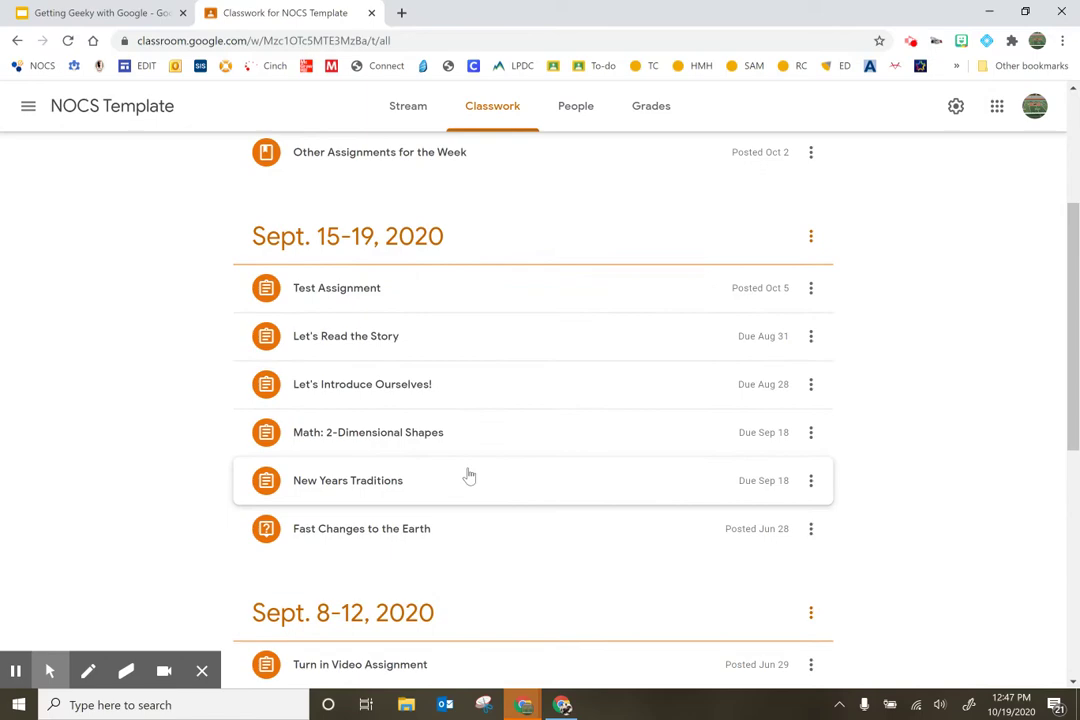
click(444, 435)
scroll(441, 443, down, 2)
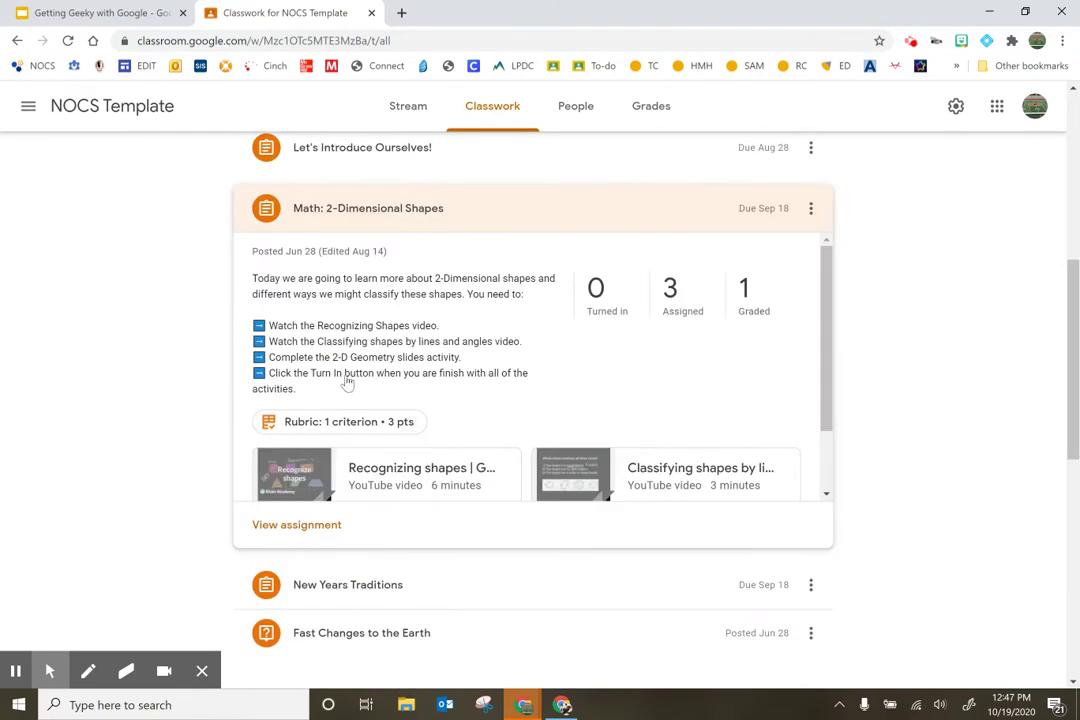
click(314, 526)
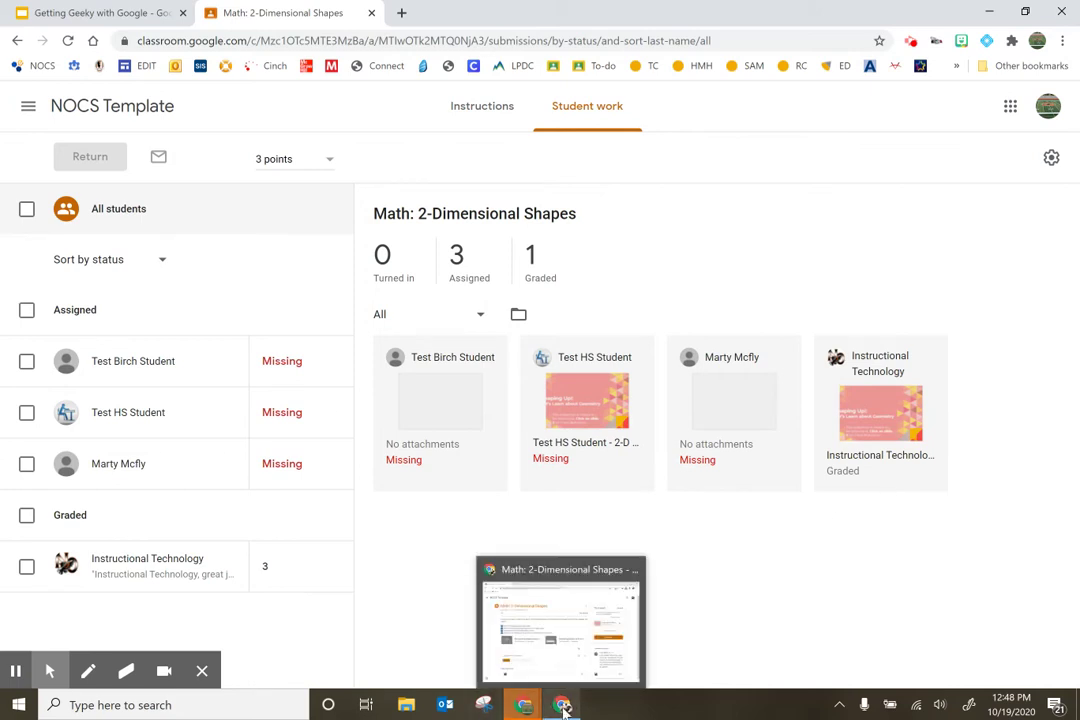
Switch to the student's Chrome window and remove the attached Google Slides file from the assignment's submitted work.
click(563, 706)
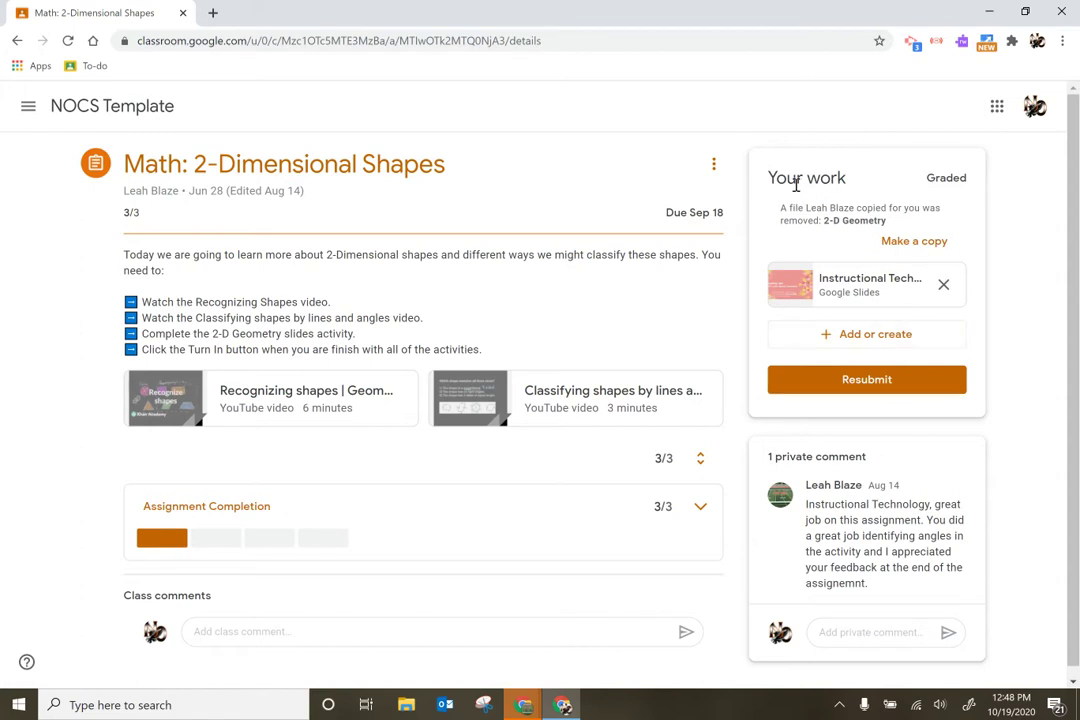
click(944, 286)
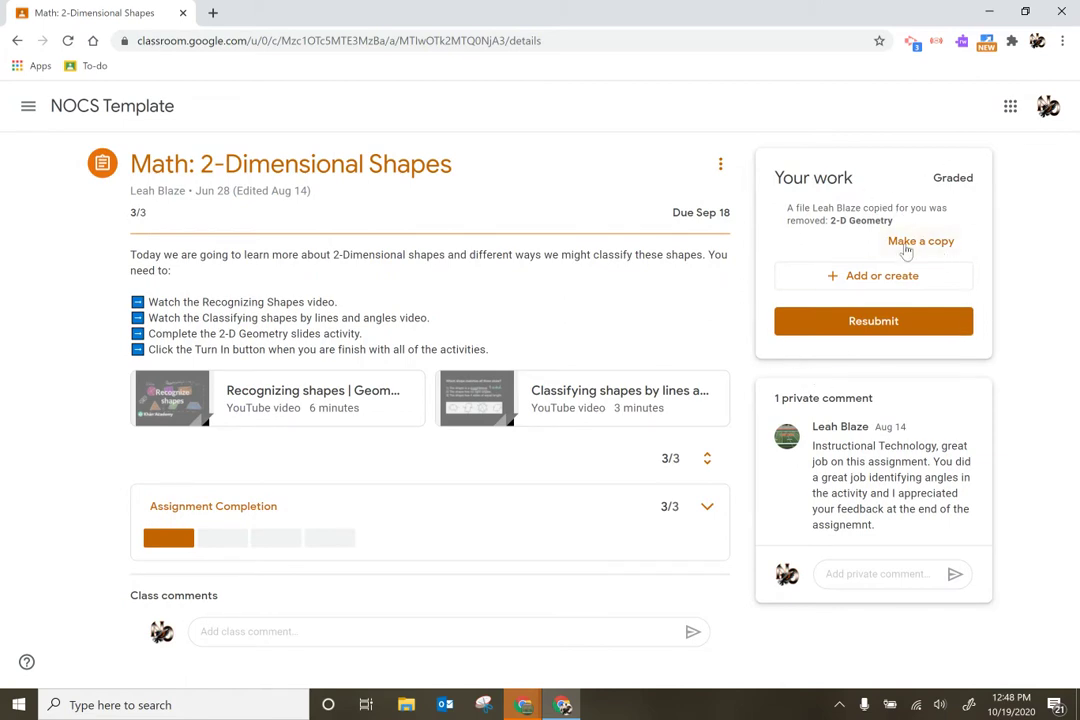
click(816, 279)
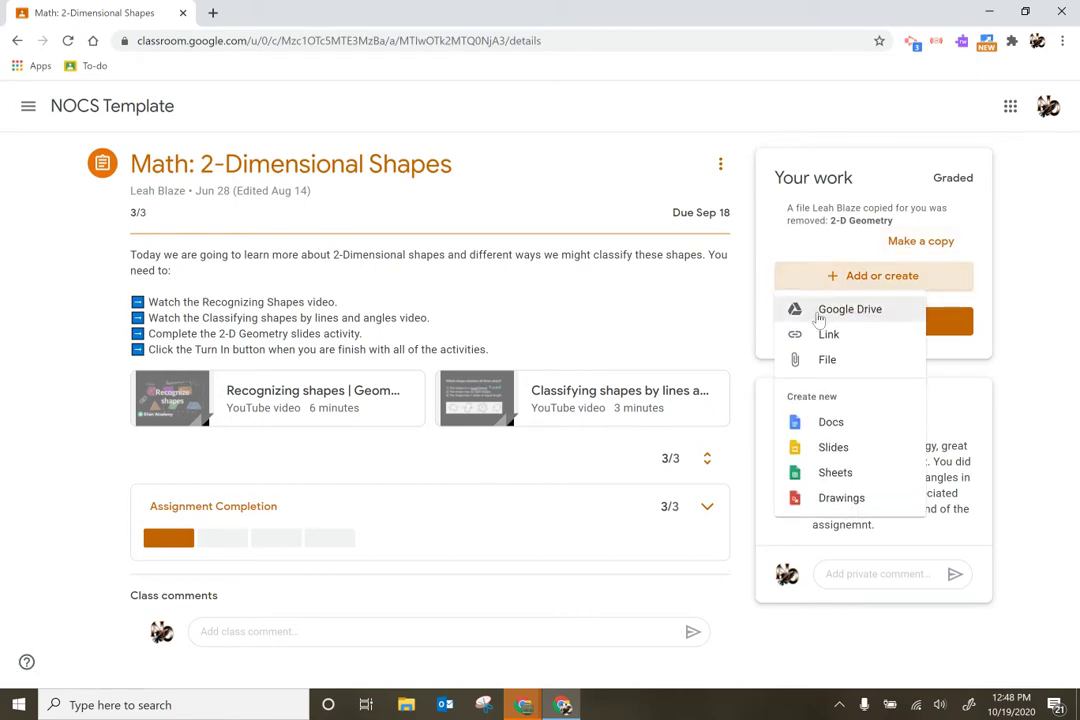
click(1051, 246)
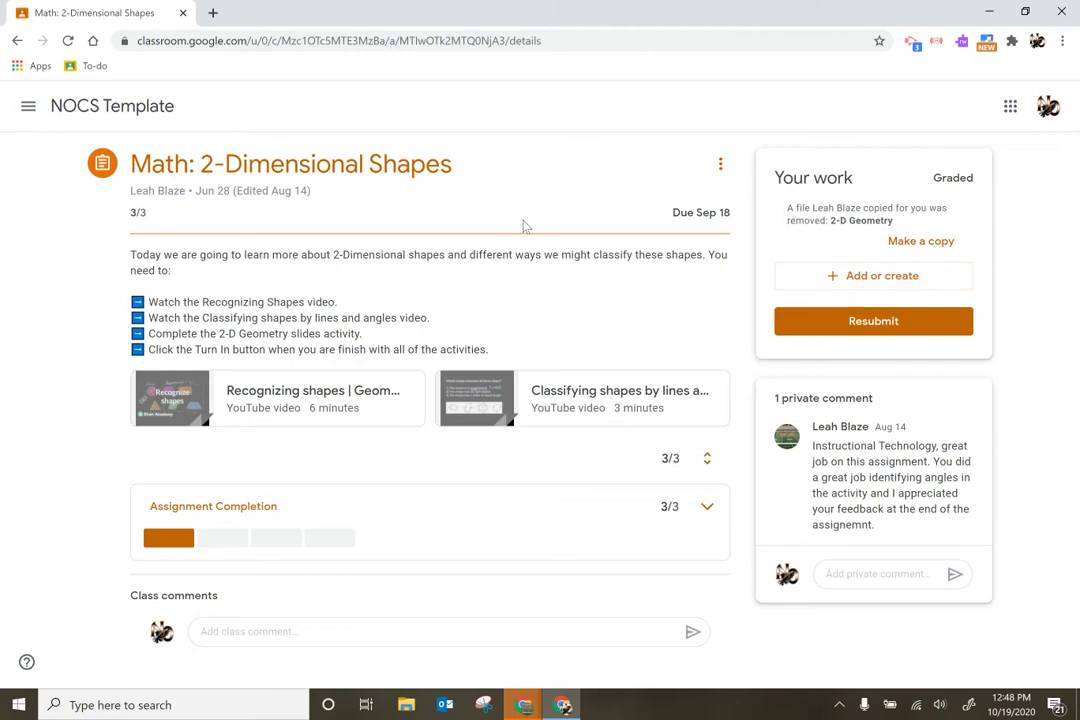
Attach the "Shaping Up!: Let's Learn about Geometry" slides from the Classroom > NOCS Template folder in Google Drive to the student's work.
click(870, 277)
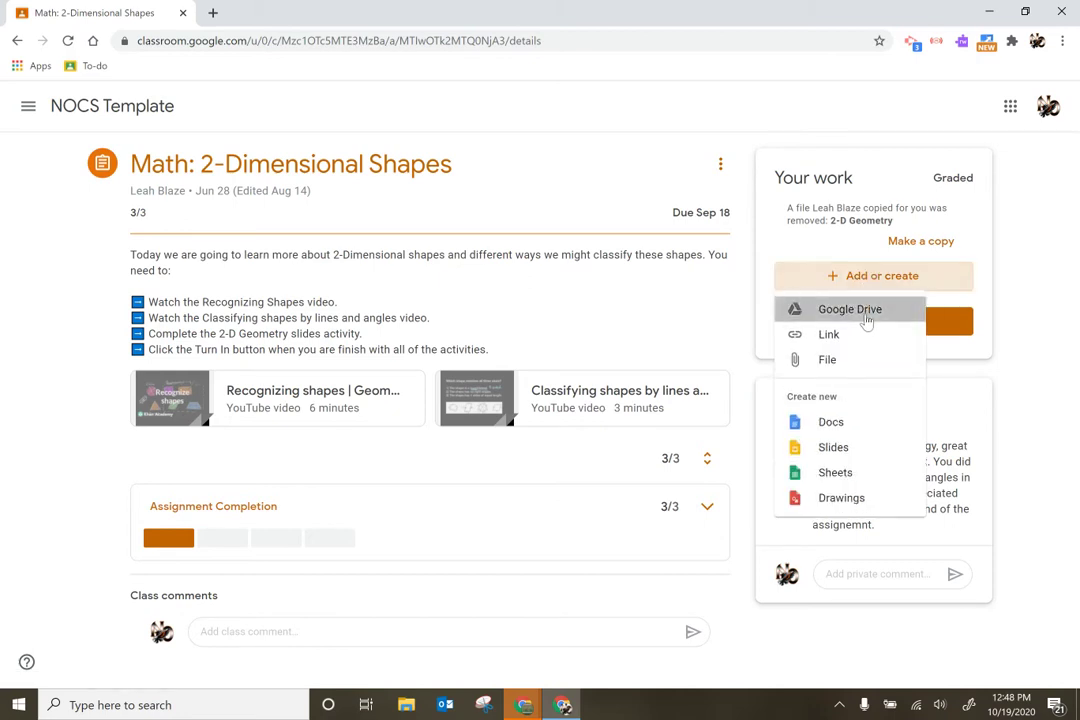
click(865, 318)
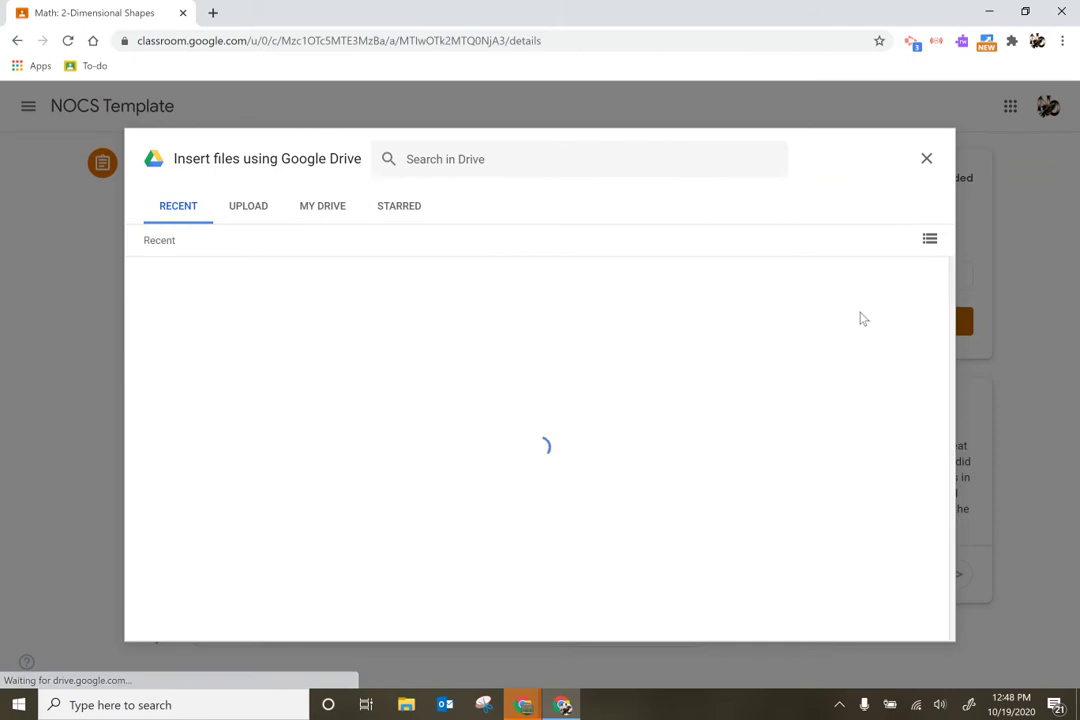
click(321, 210)
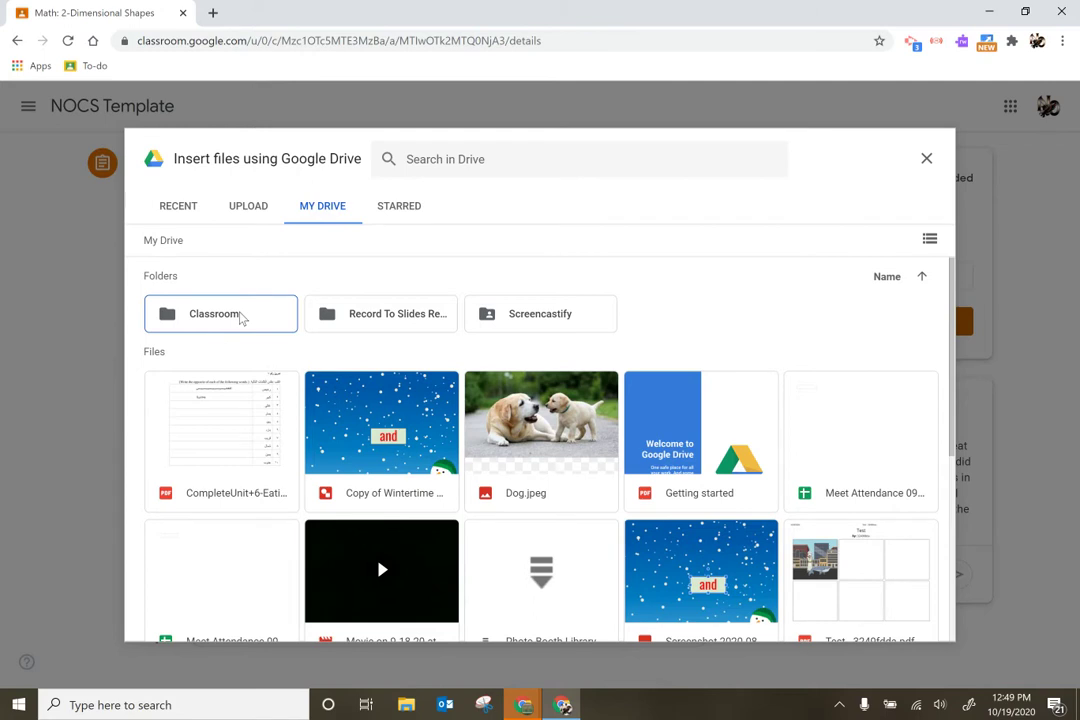
double_click(241, 318)
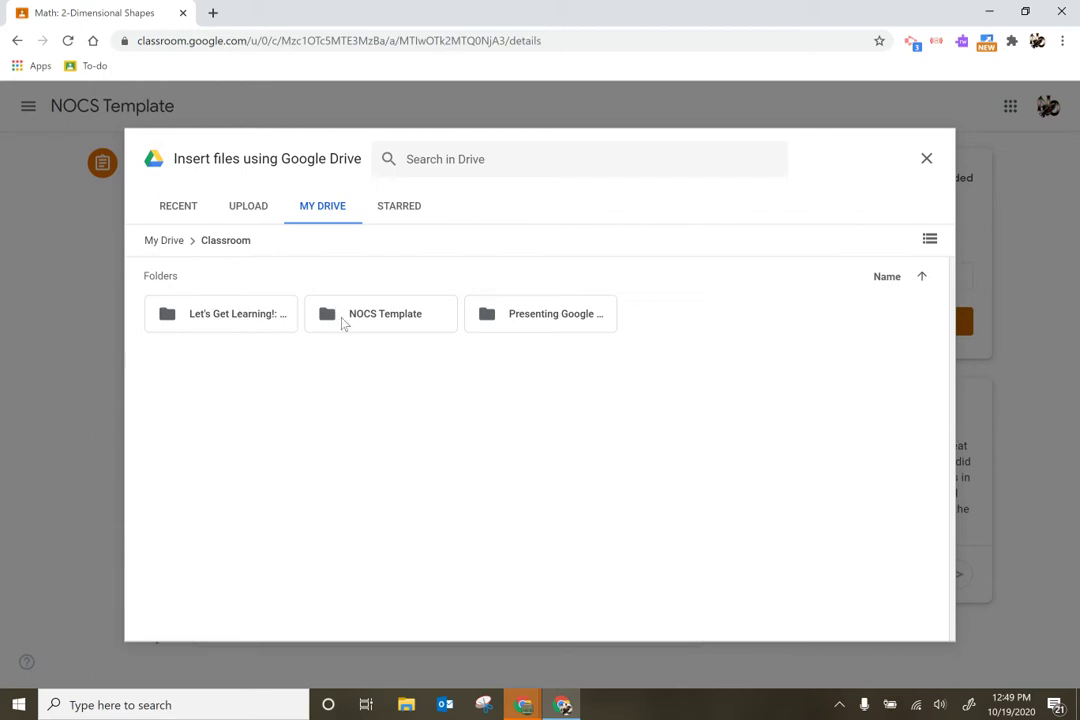
double_click(343, 322)
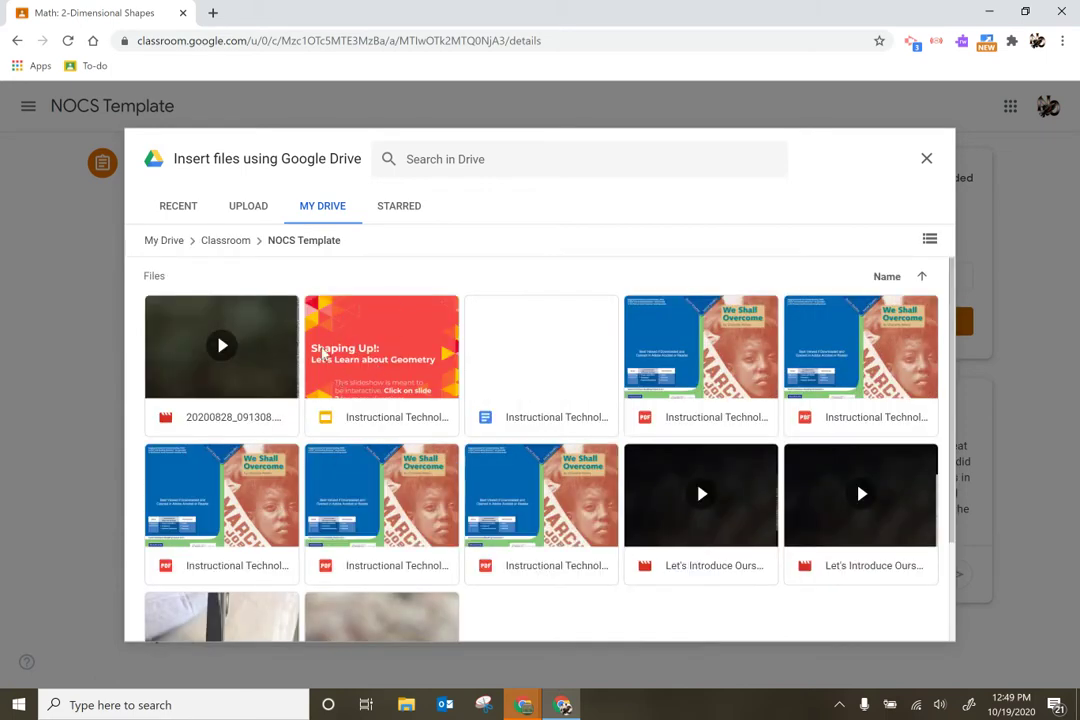
click(390, 323)
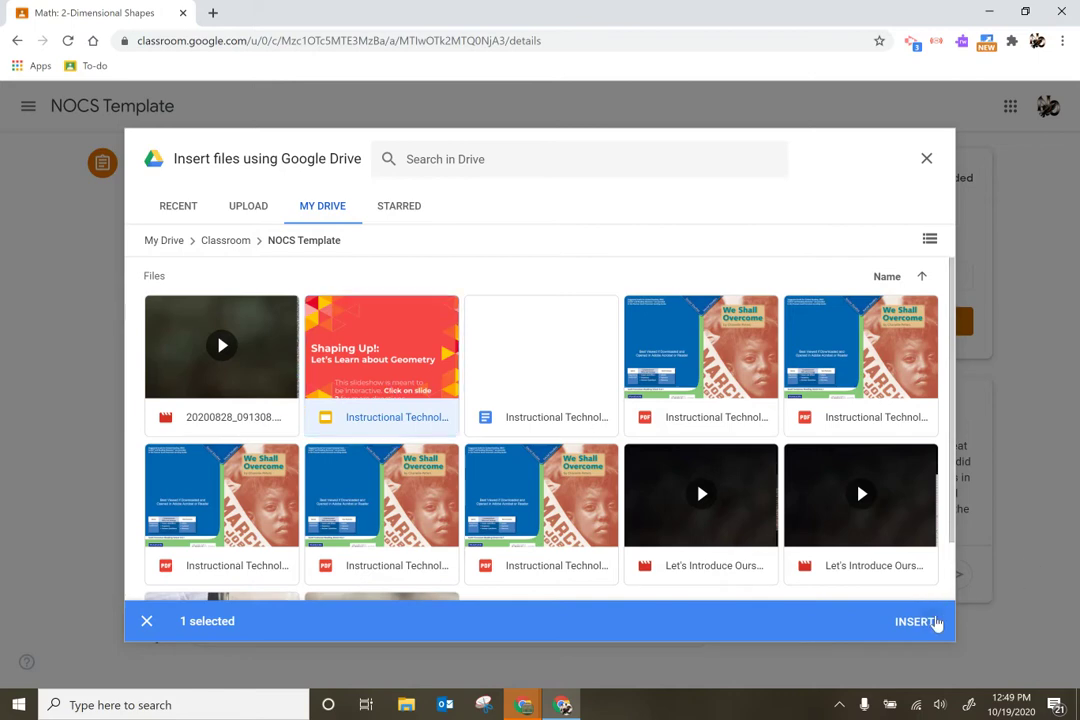
click(935, 622)
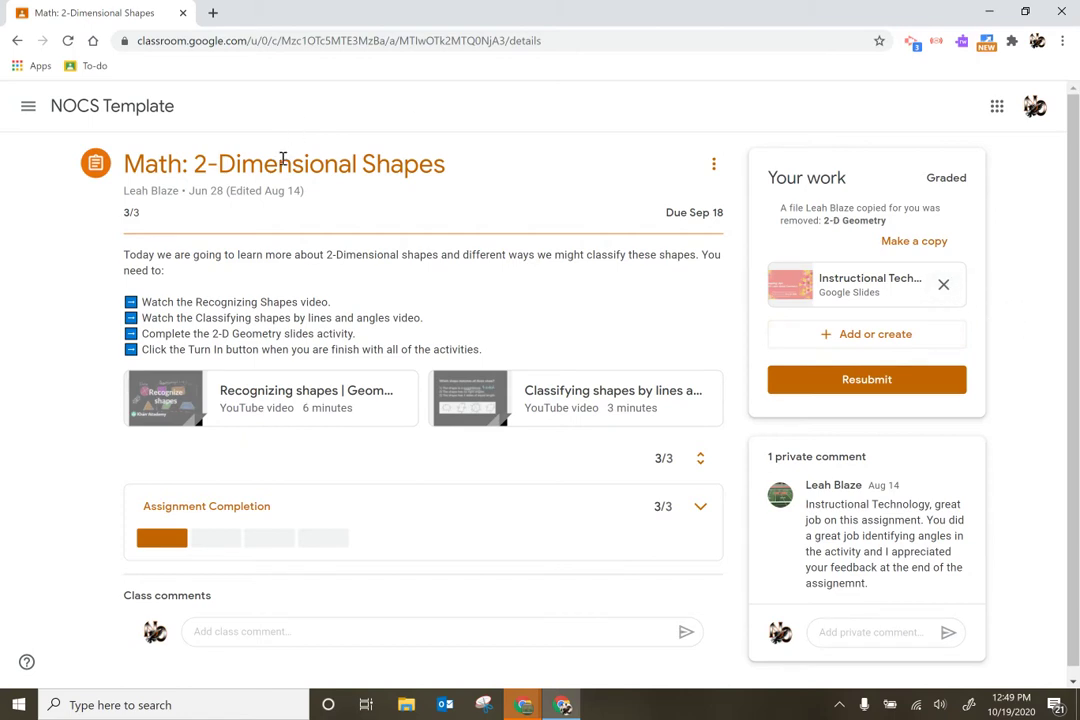
Return to the NOCS Template class and reopen the "Math: 2-Dimensional Shapes" assignment from its classwork list.
click(90, 107)
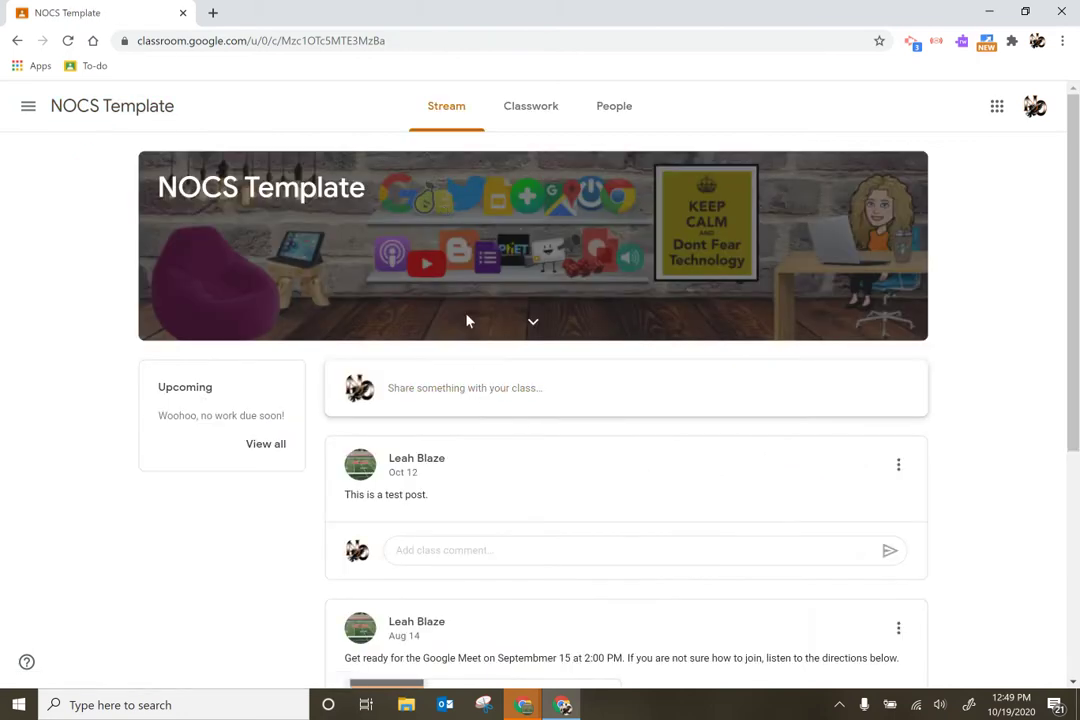
click(533, 112)
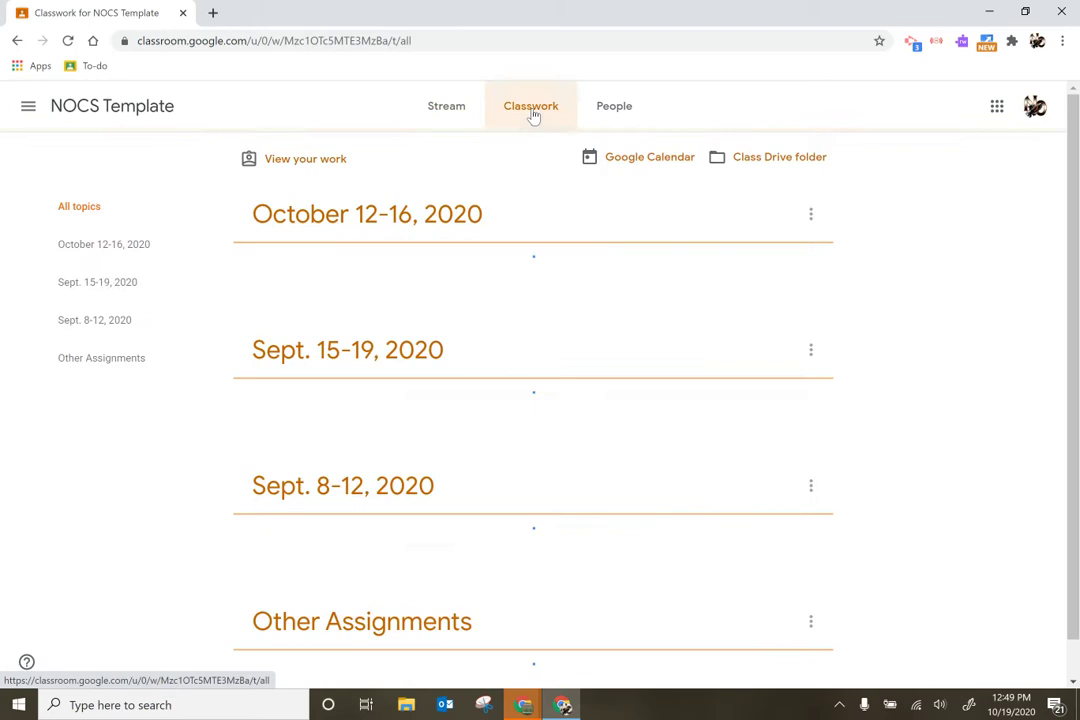
scroll(530, 240, down, 3)
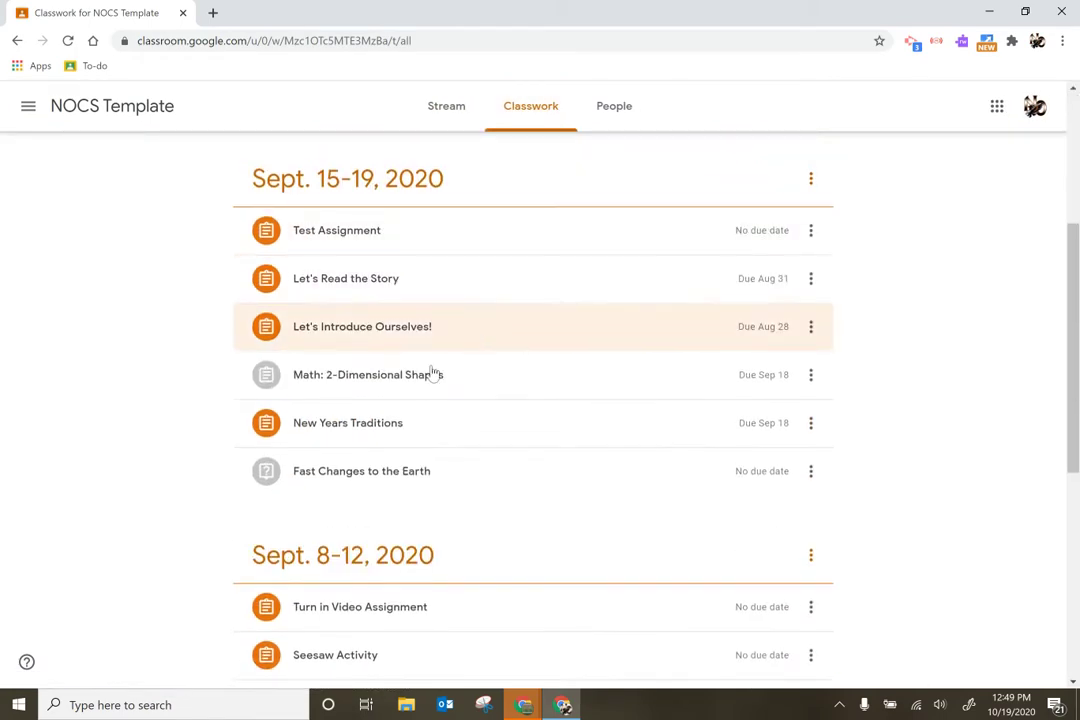
click(430, 376)
scroll(427, 376, down, 3)
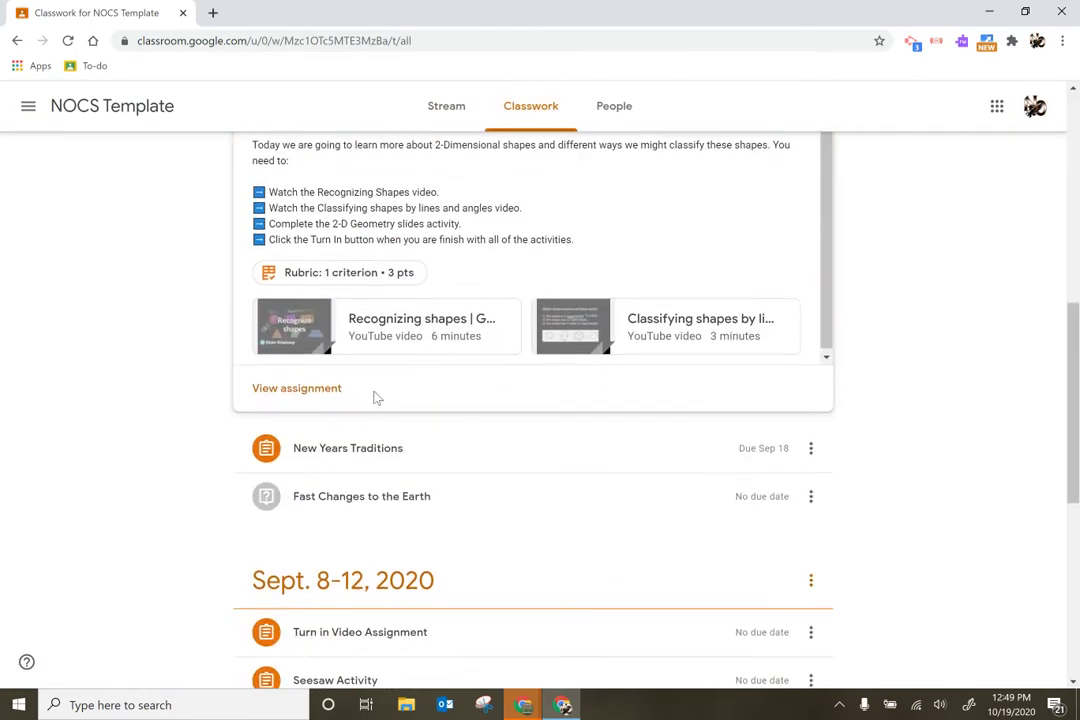
click(298, 390)
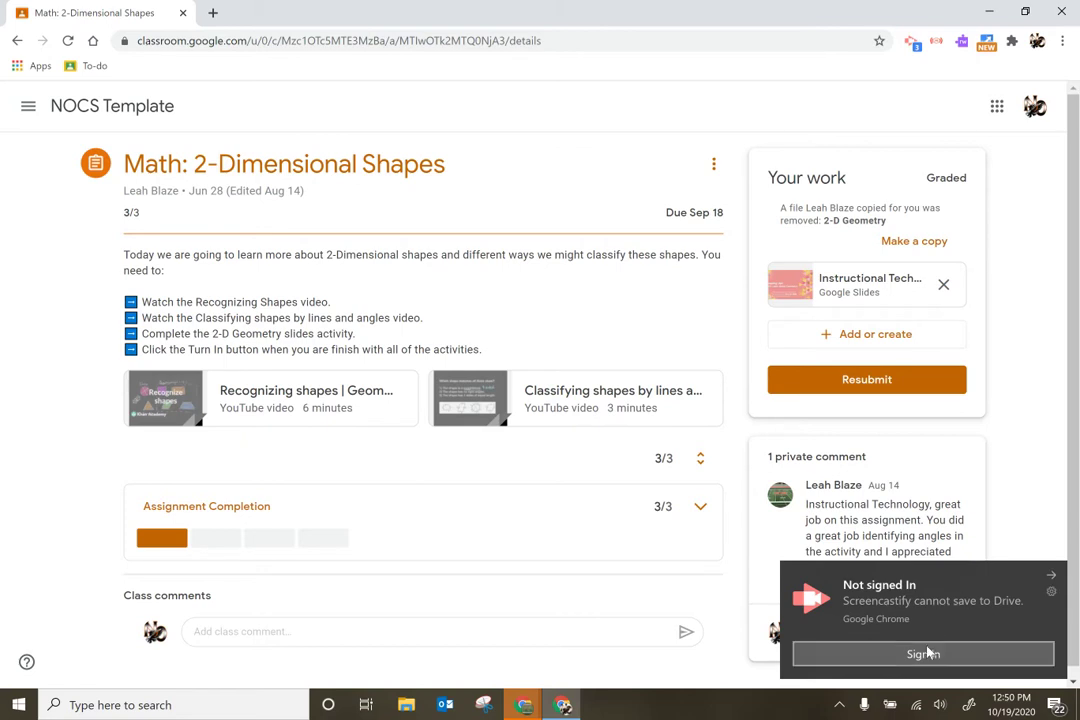
click(563, 705)
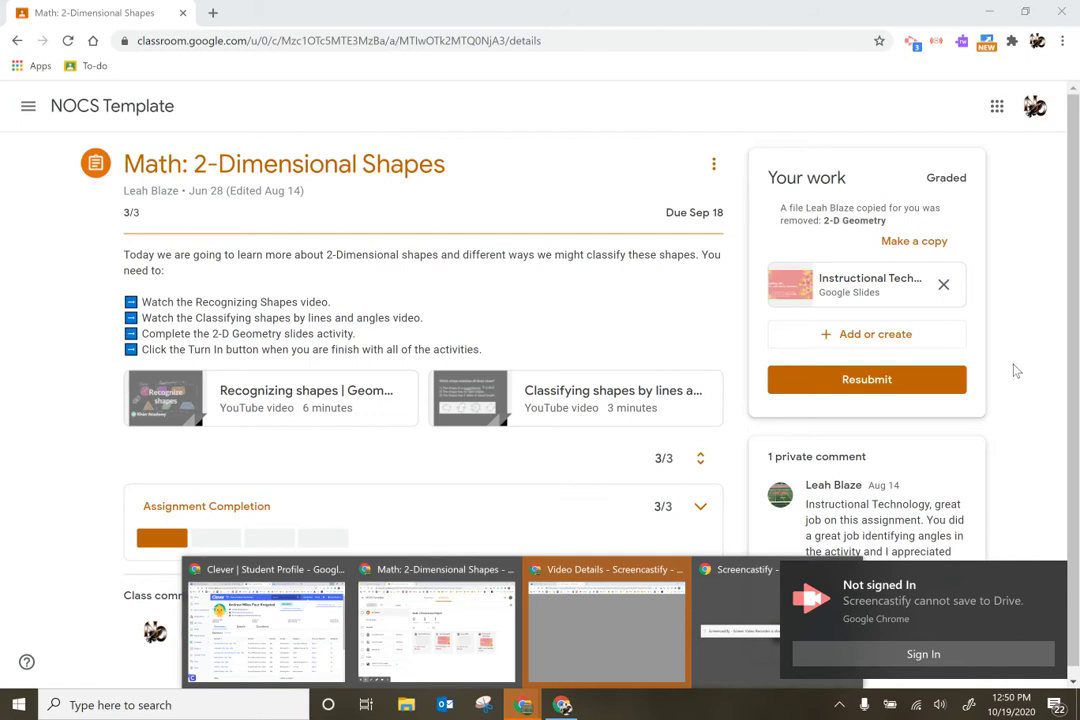
click(862, 338)
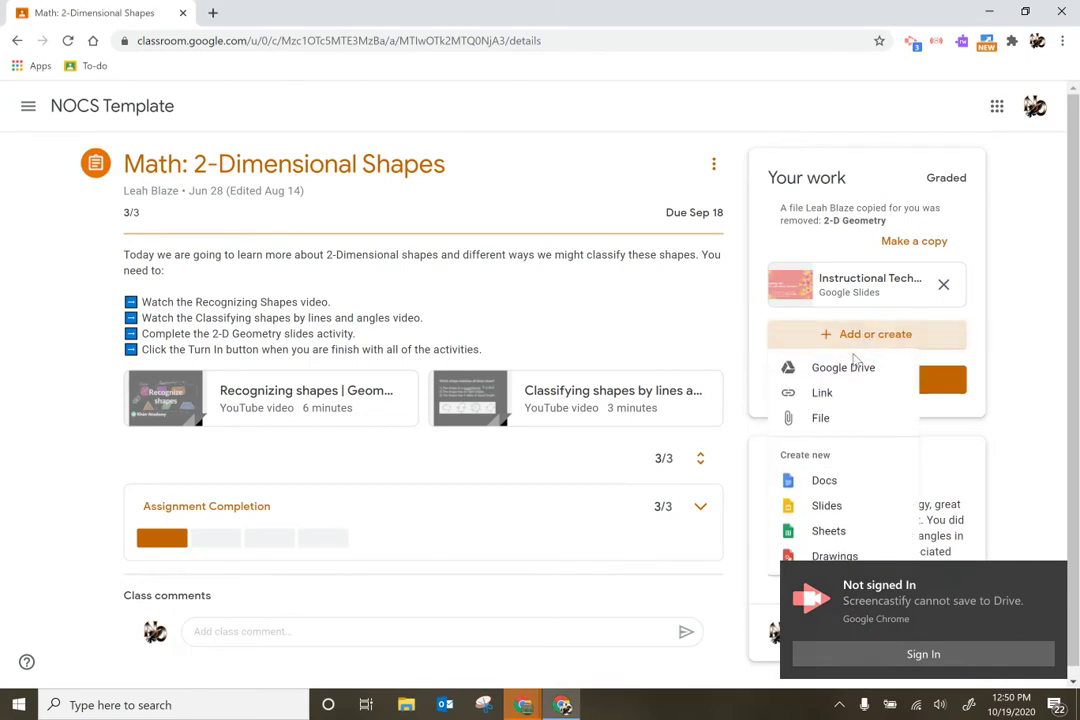
click(1022, 476)
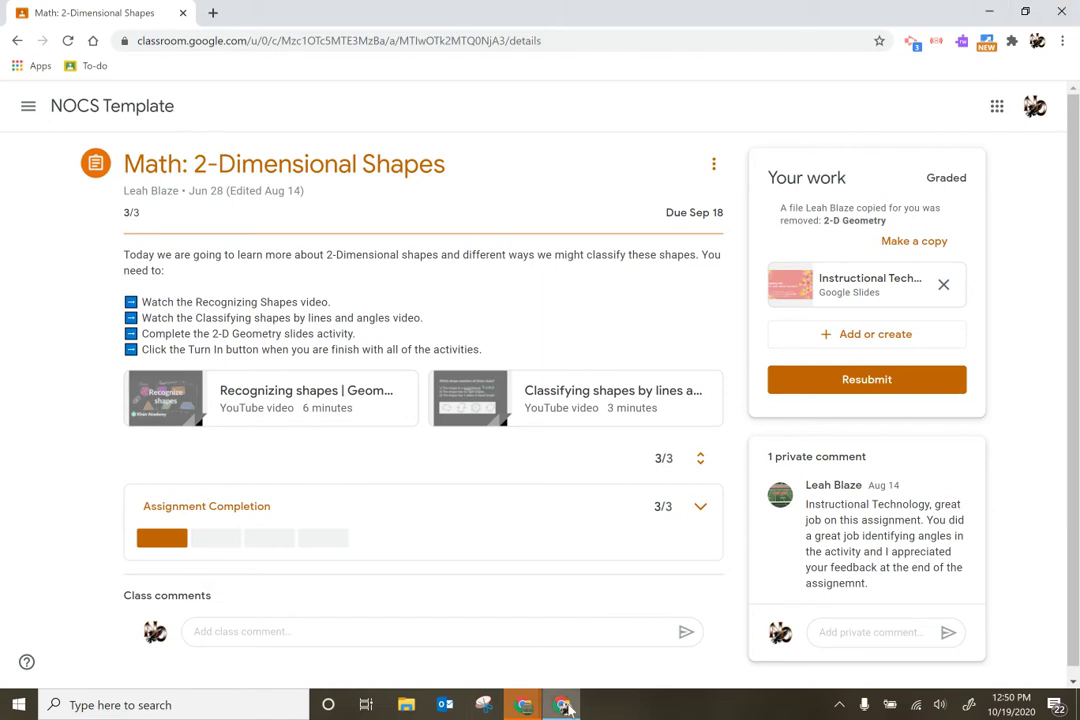
Switch to the teacher's Chrome window and open the Instructional Technology student's 2-D Geometry slides for grading.
mouse_move(565, 707)
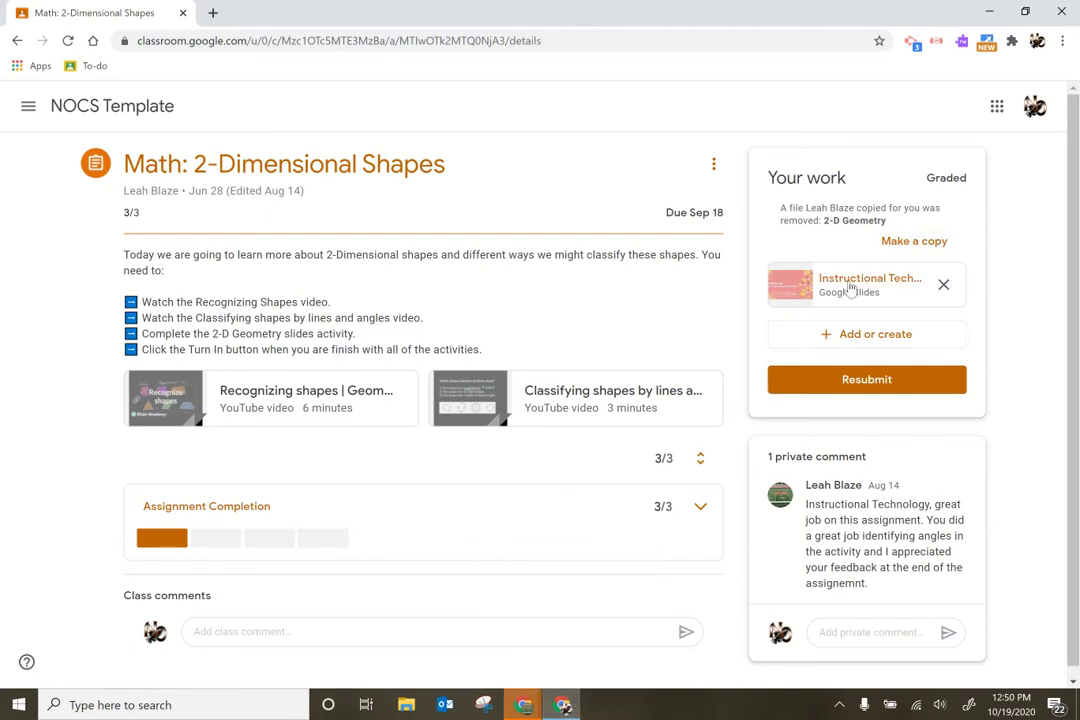
mouse_move(521, 708)
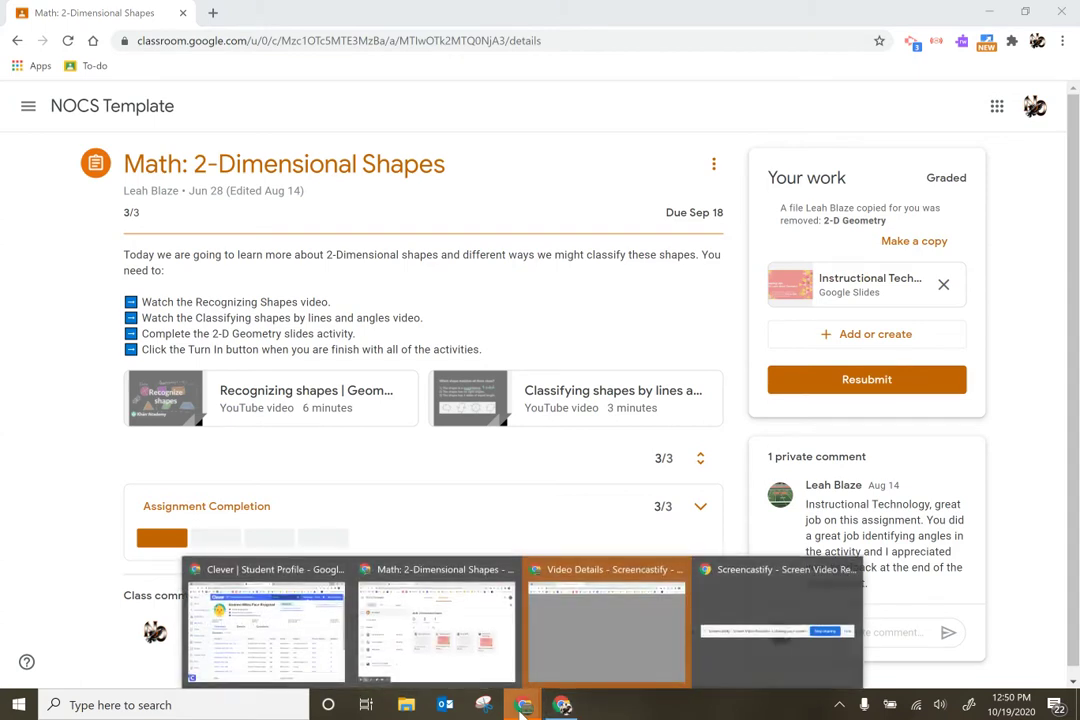
click(444, 640)
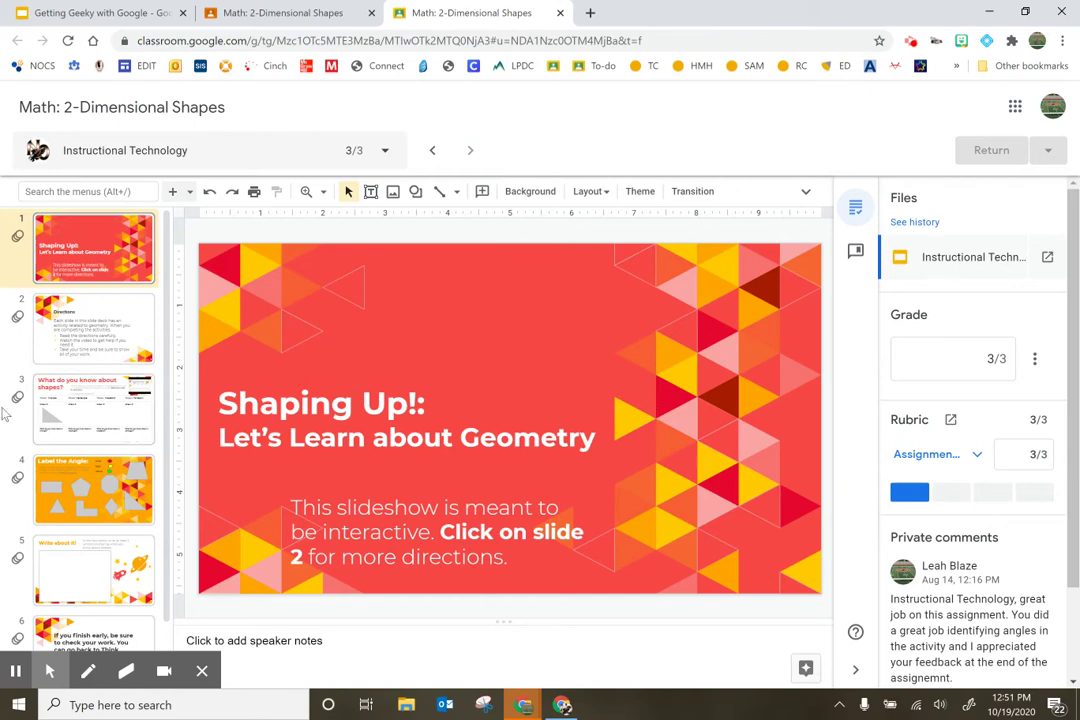
Delete every slide after the title slide from the student's geometry presentation.
click(95, 357)
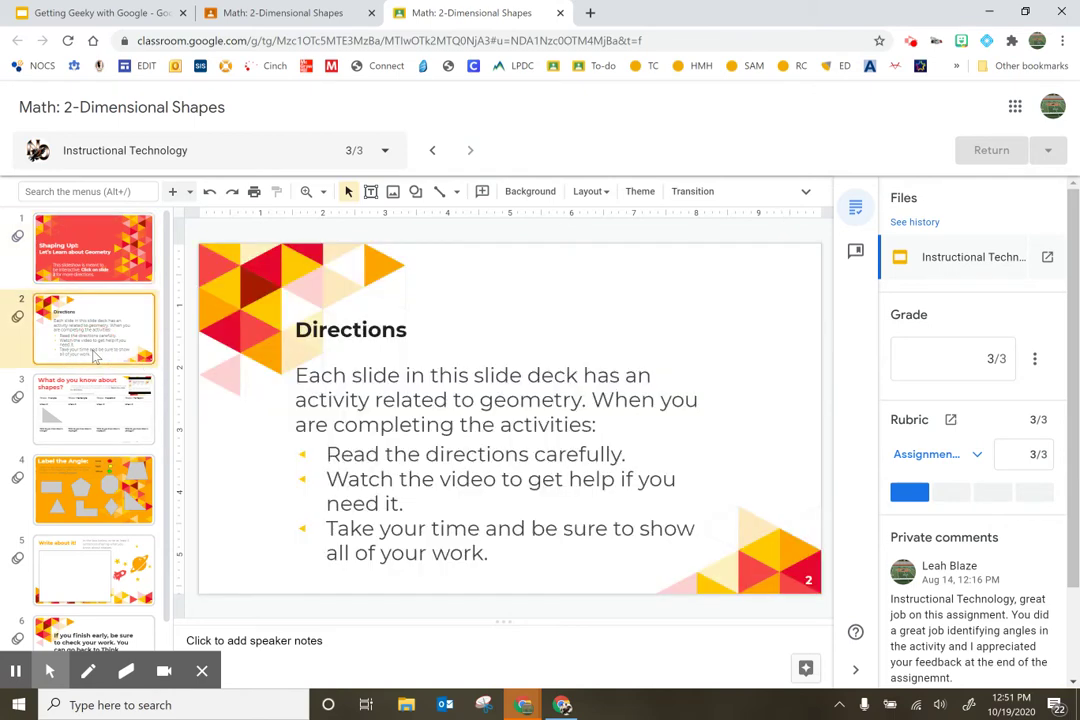
key(Delete)
key(Delete)
key(Delete)
key(Delete)
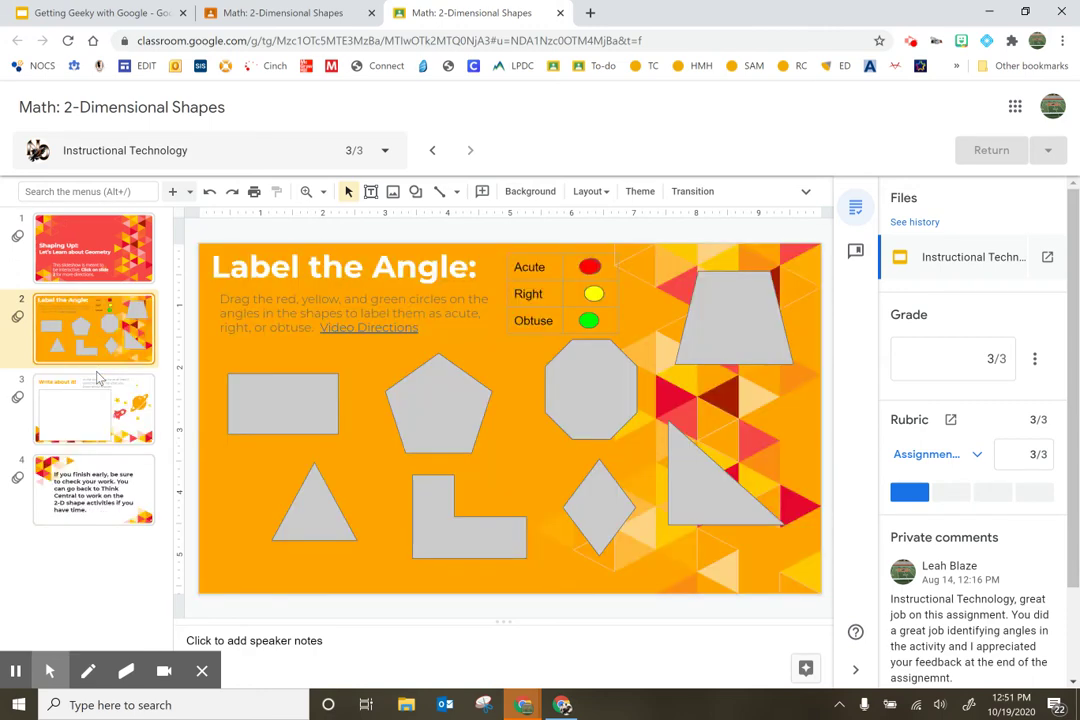
key(Delete)
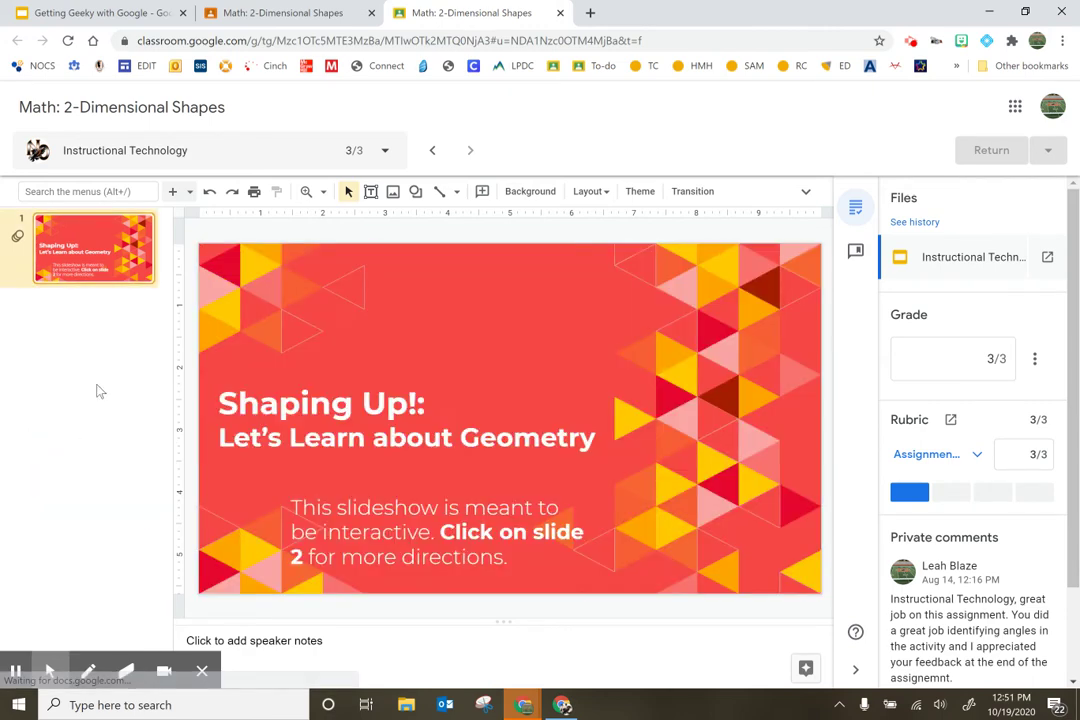
Show the presentation's hidden menus and open its version history to review the earlier versions.
click(806, 193)
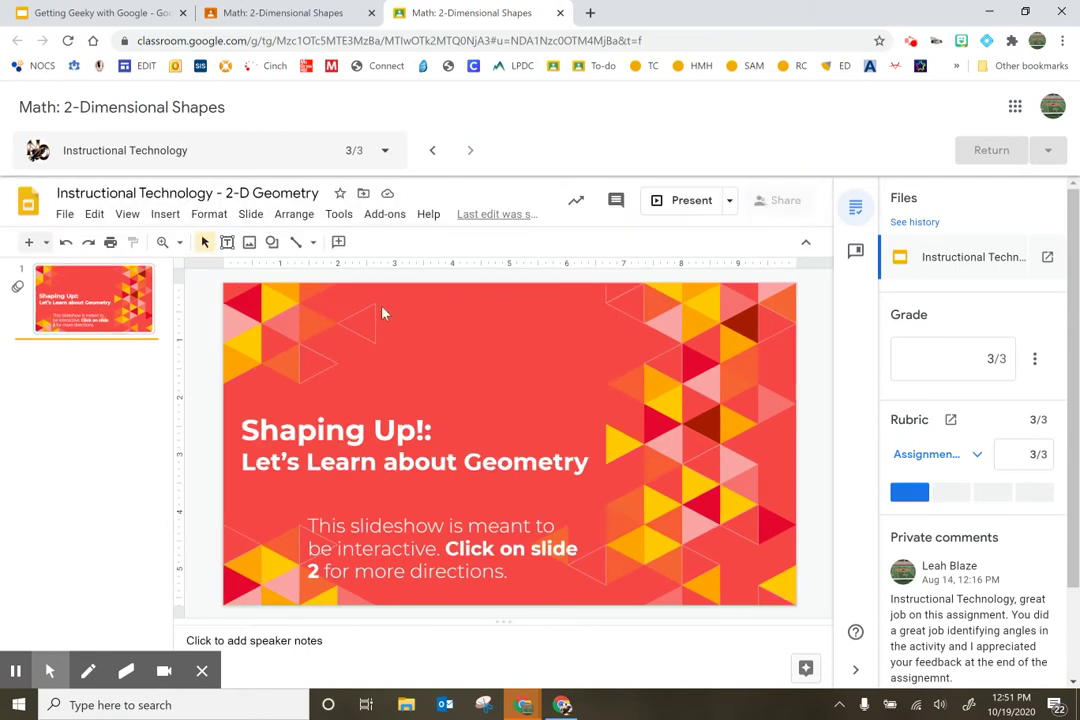
click(497, 214)
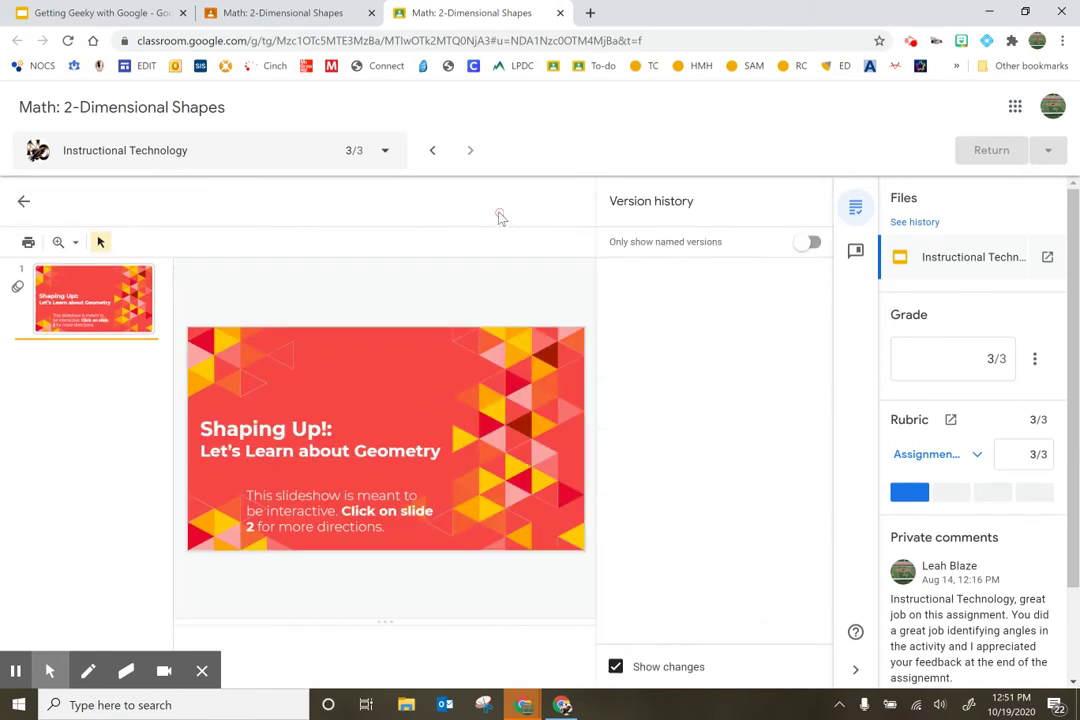
click(24, 201)
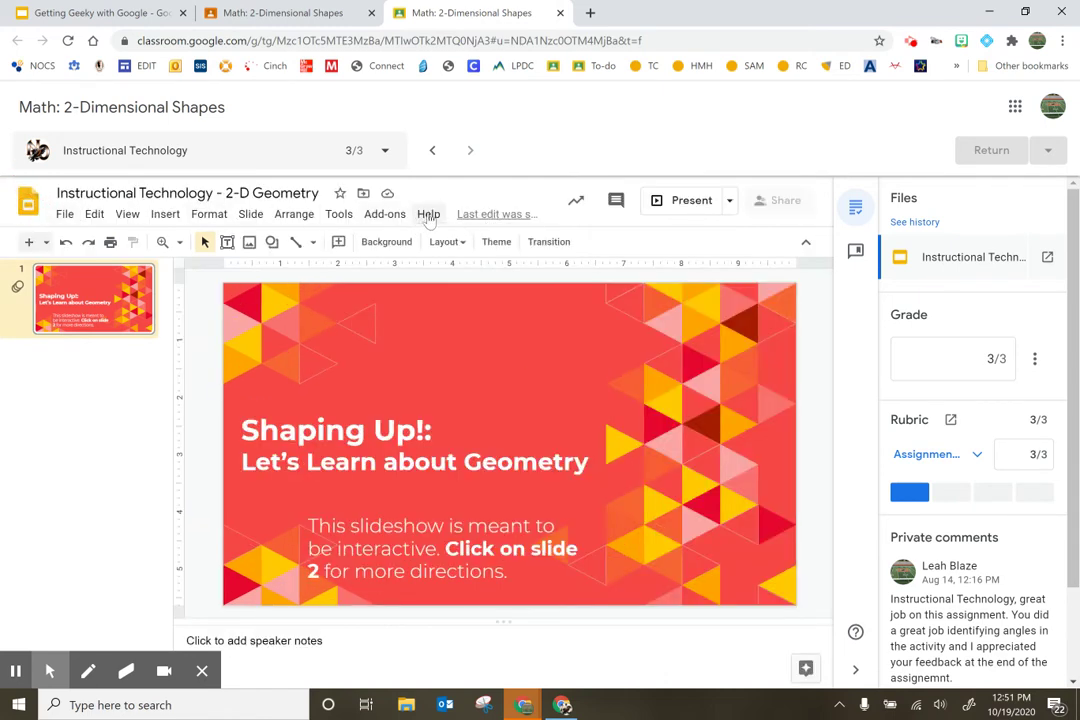
click(487, 218)
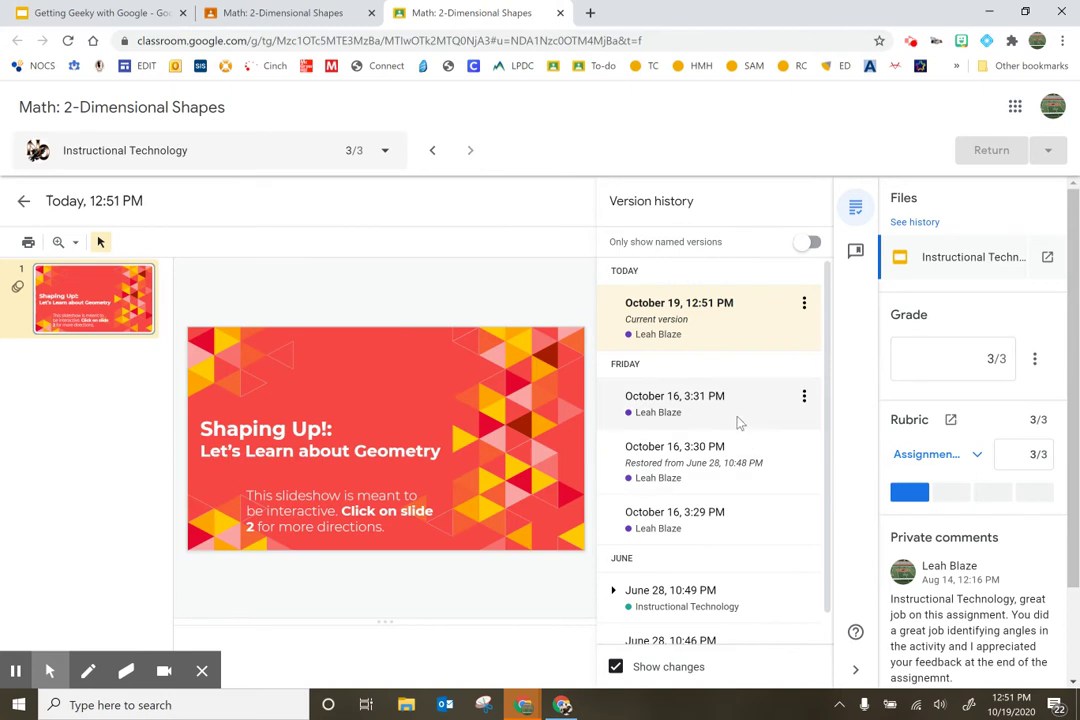
scroll(737, 422, down, 1)
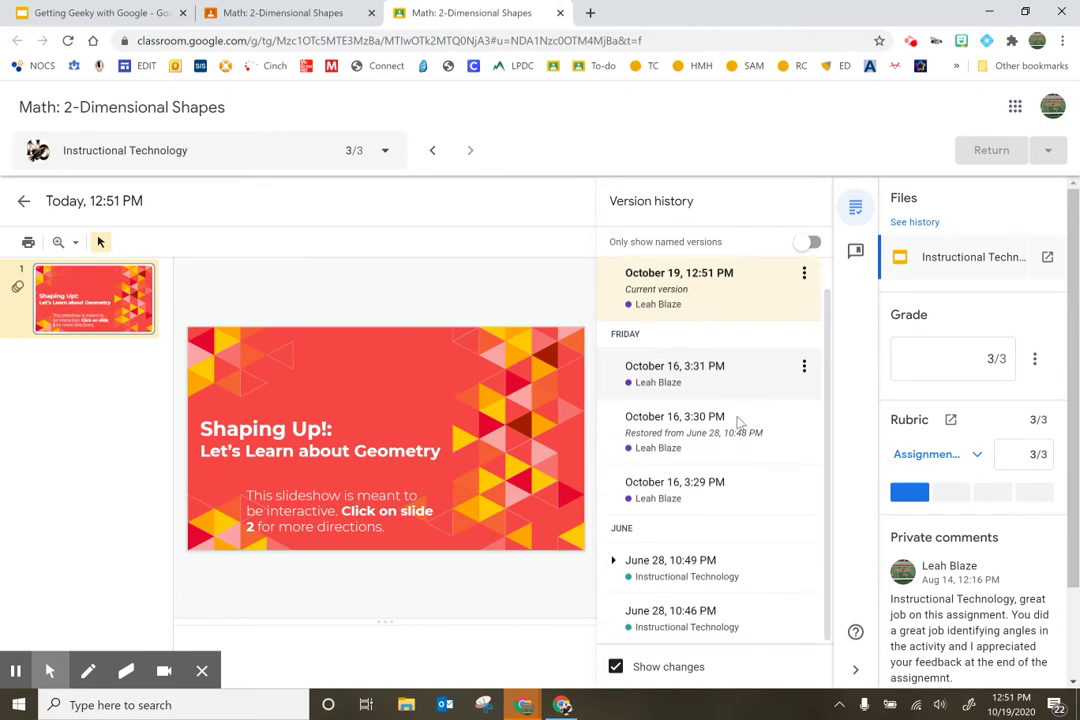
Expand the June 28, 10:49 PM history entry and preview the June 28 versions from 10:46, 10:48 and 10:49 PM.
click(613, 562)
scroll(655, 420, down, 1)
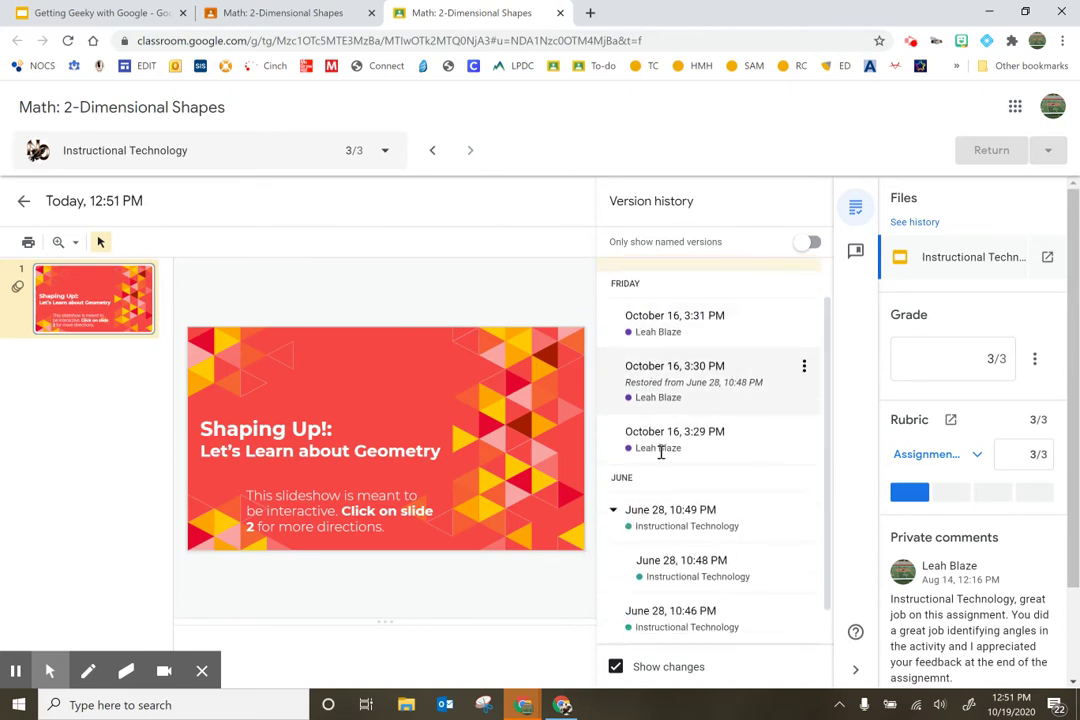
click(677, 618)
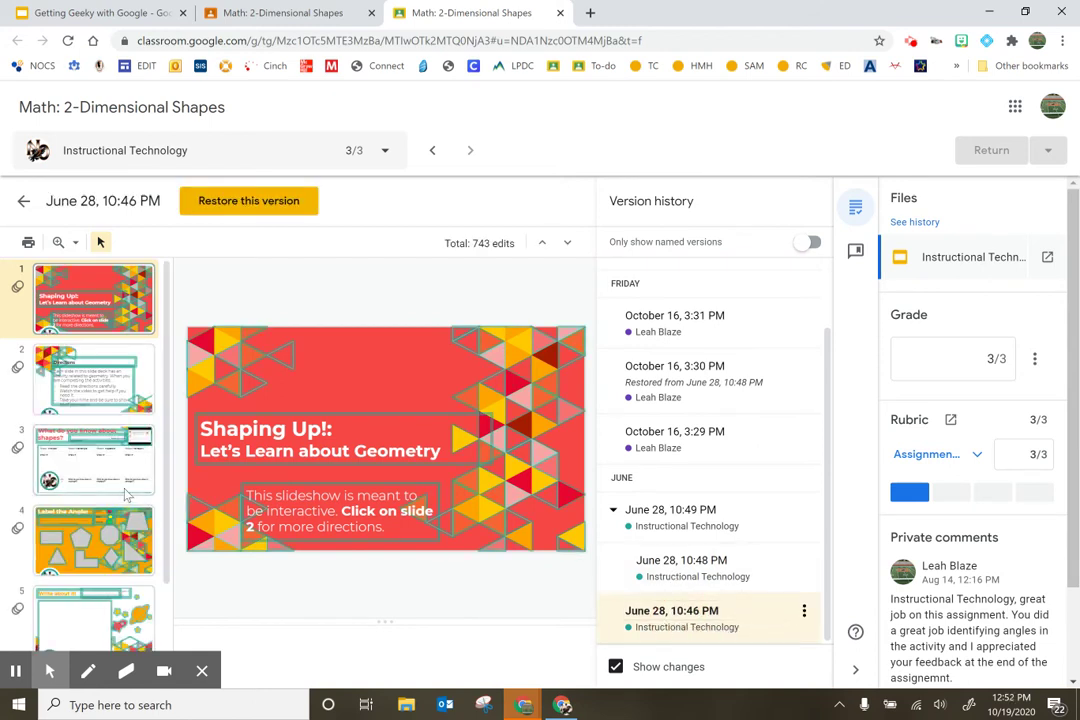
scroll(127, 493, down, 1)
scroll(107, 478, up, 1)
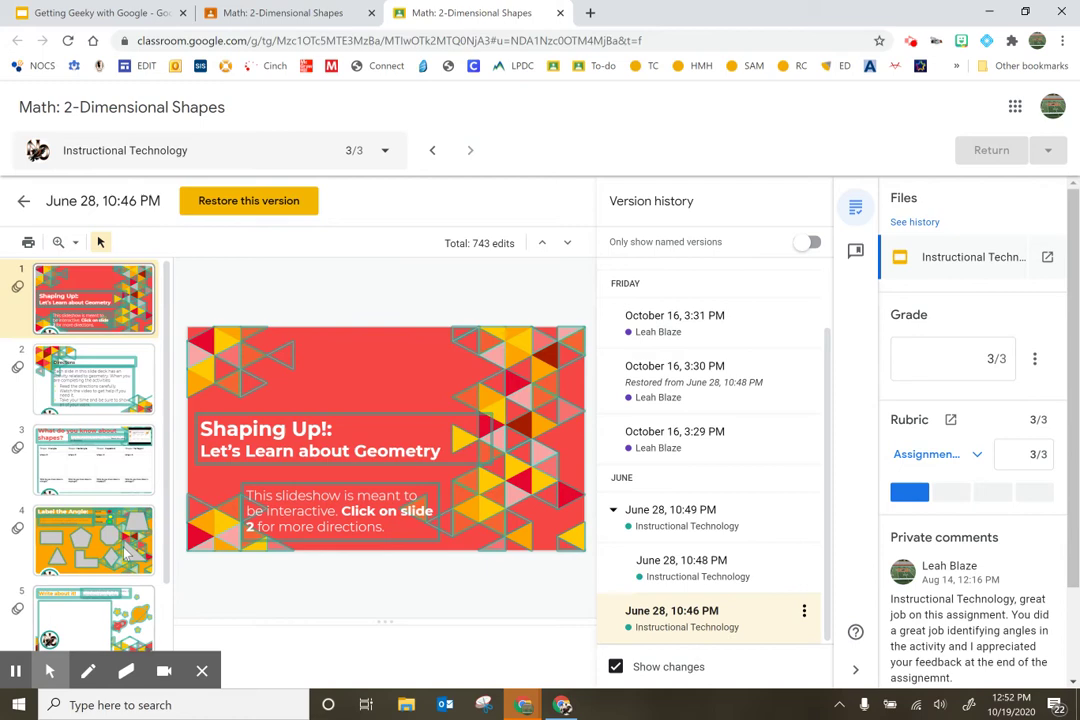
click(716, 577)
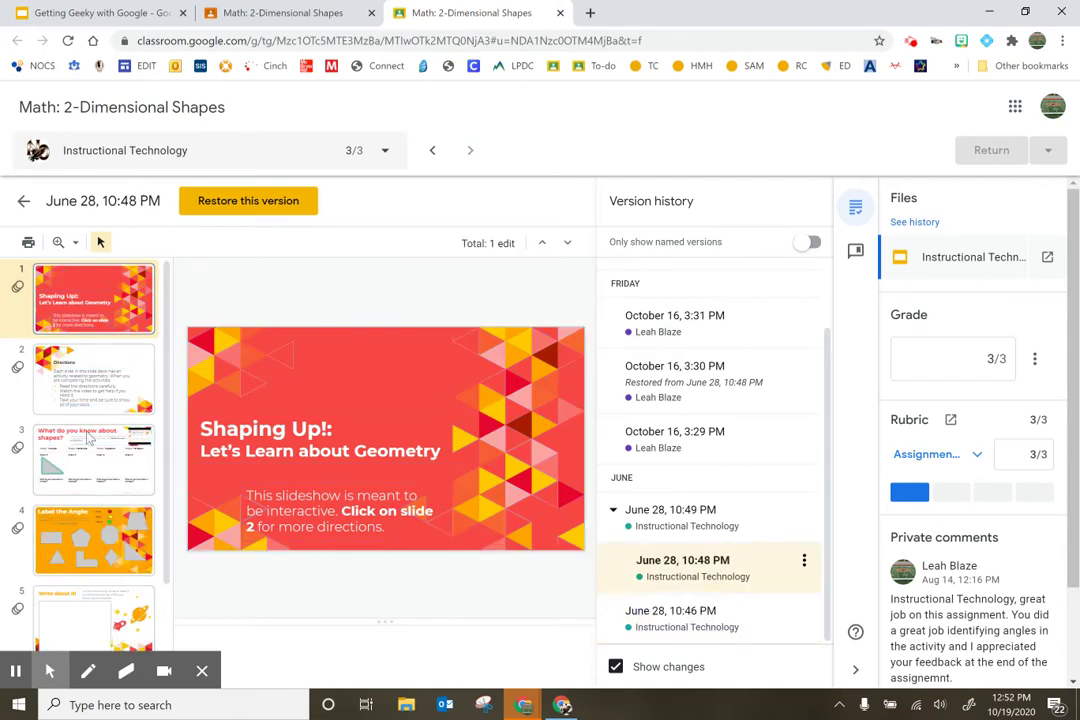
click(685, 513)
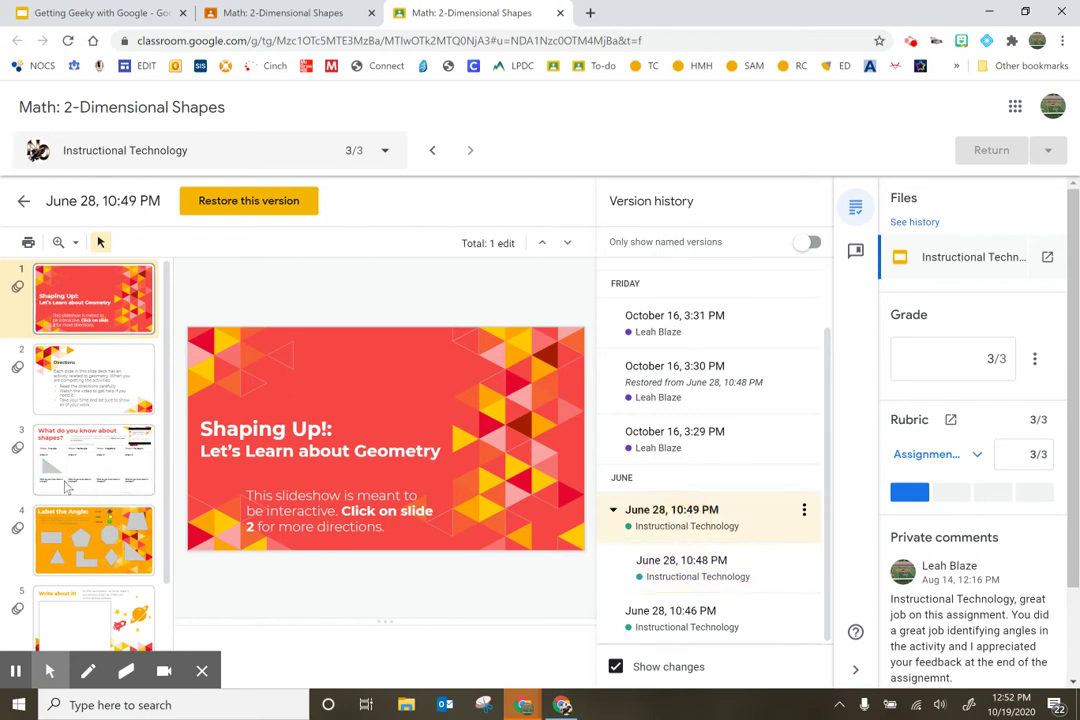
Preview the October 16 versions from 3:29, 3:30 and 3:31 PM and look through the latest one's slides.
click(660, 445)
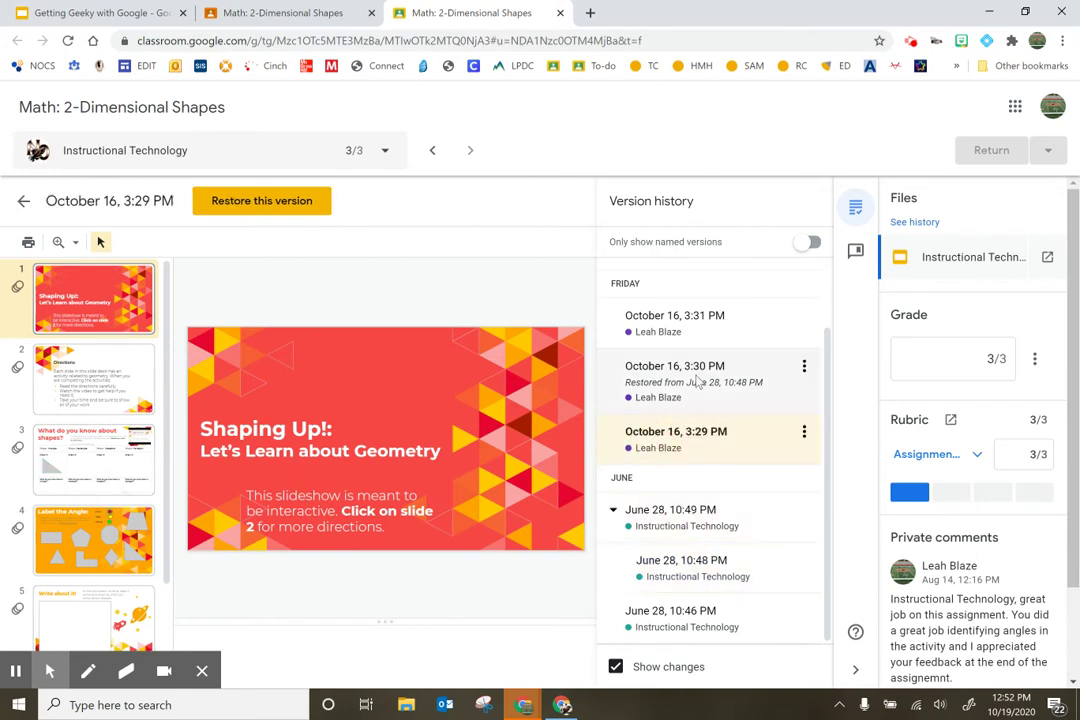
click(697, 381)
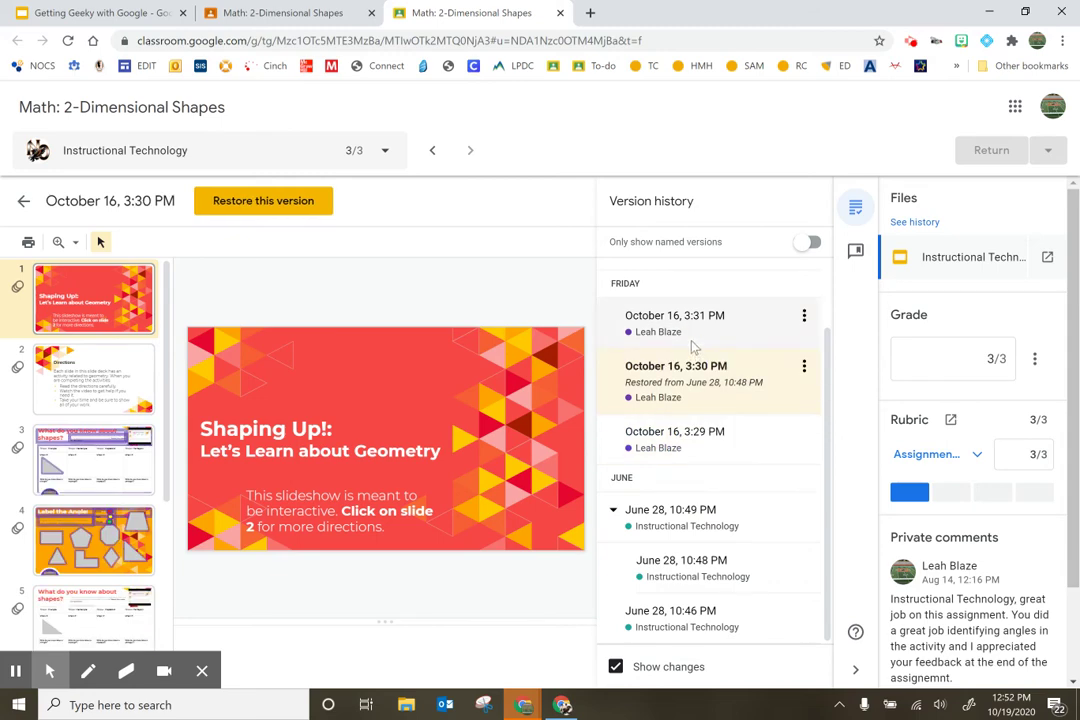
click(690, 338)
scroll(86, 452, down, 2)
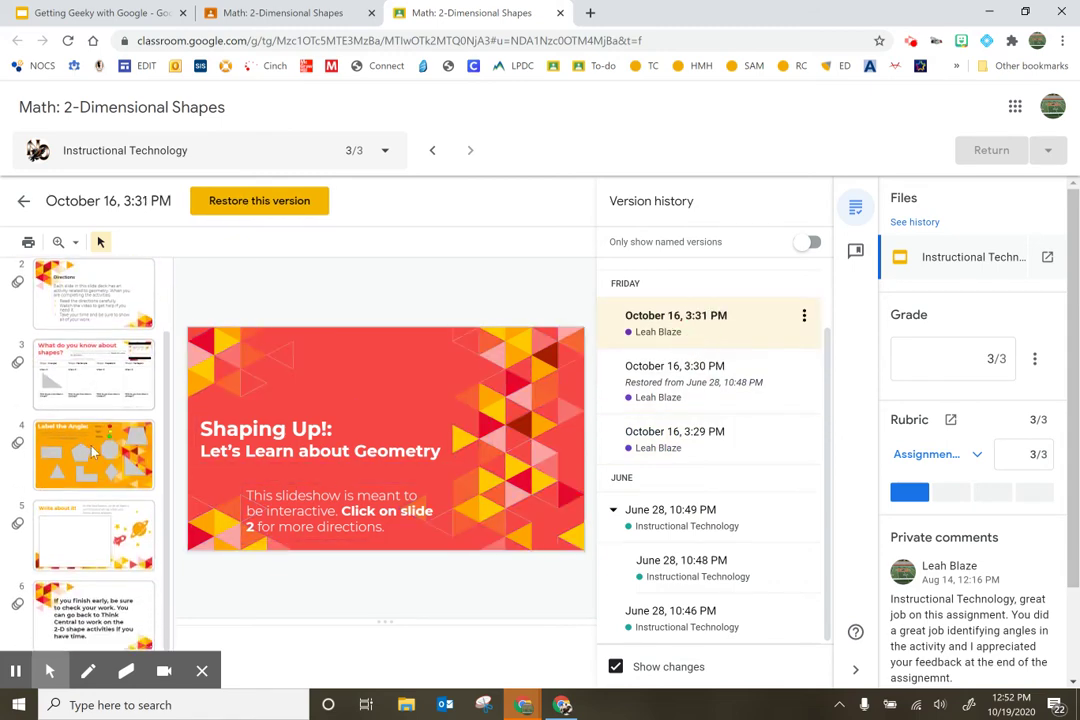
scroll(710, 570, up, 2)
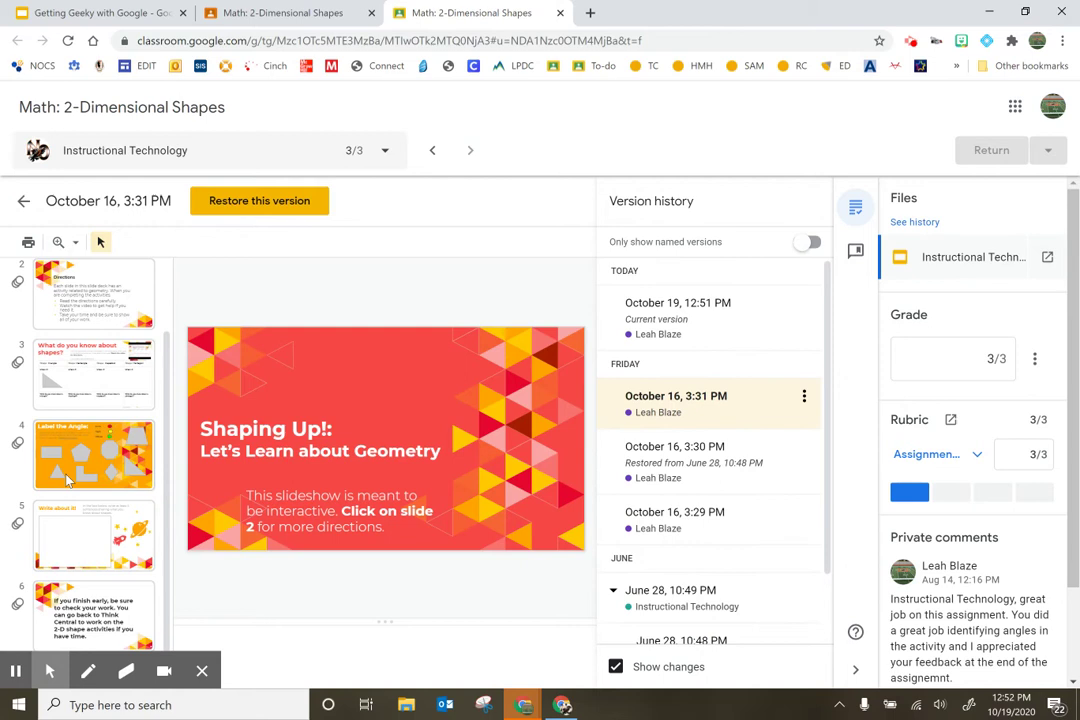
scroll(707, 500, down, 1)
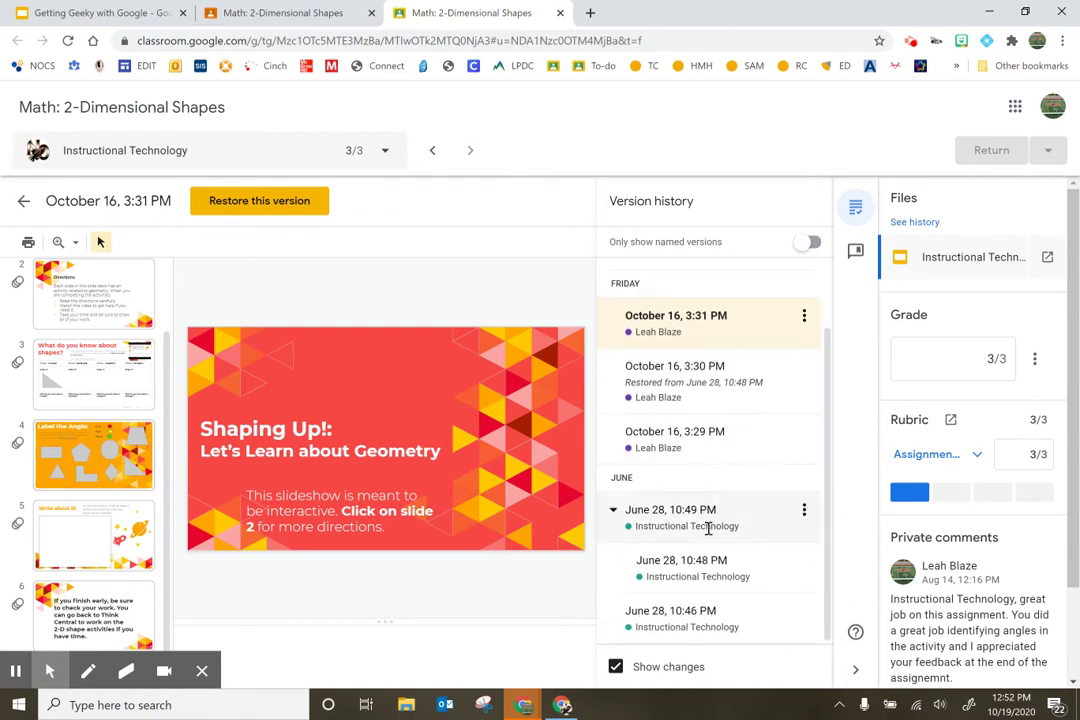
Restore the June 28, 10:49 PM version of the geometry presentation and check its slides.
click(707, 511)
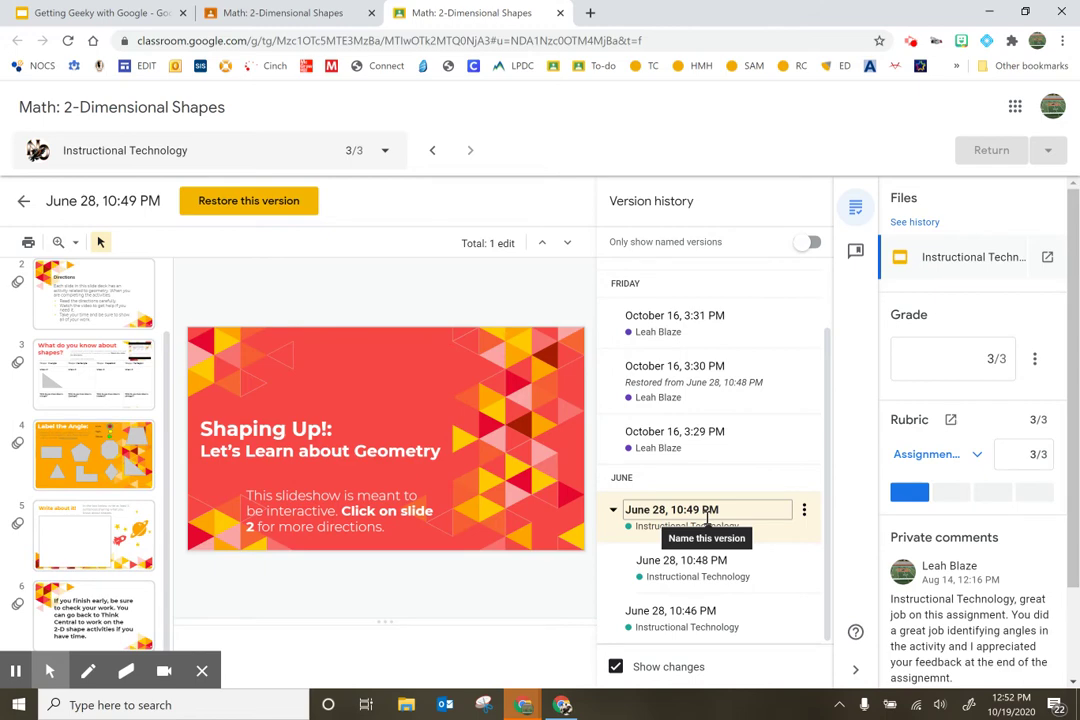
click(272, 203)
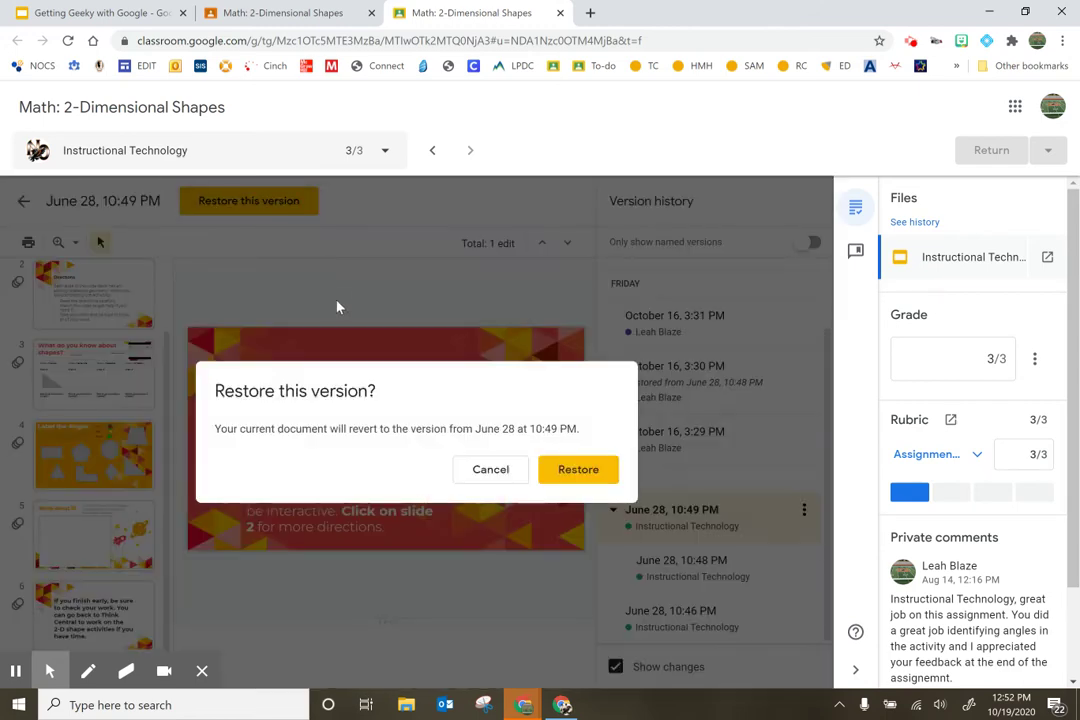
click(576, 472)
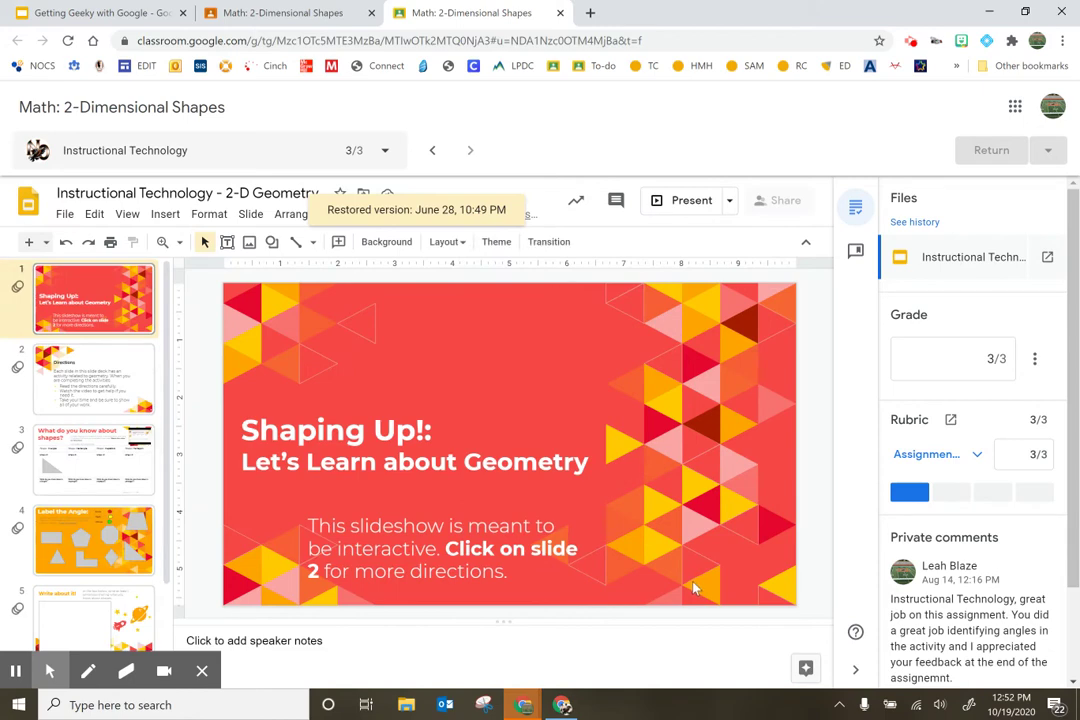
scroll(120, 380, down, 2)
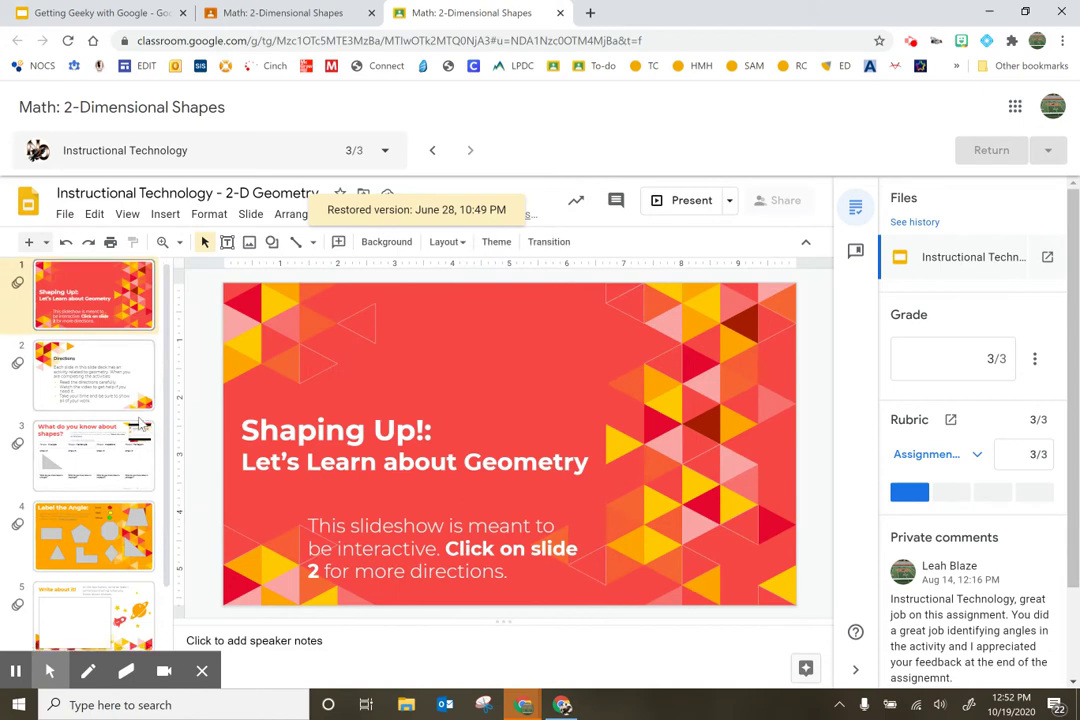
scroll(90, 500, up, 2)
scroll(97, 541, up, 1)
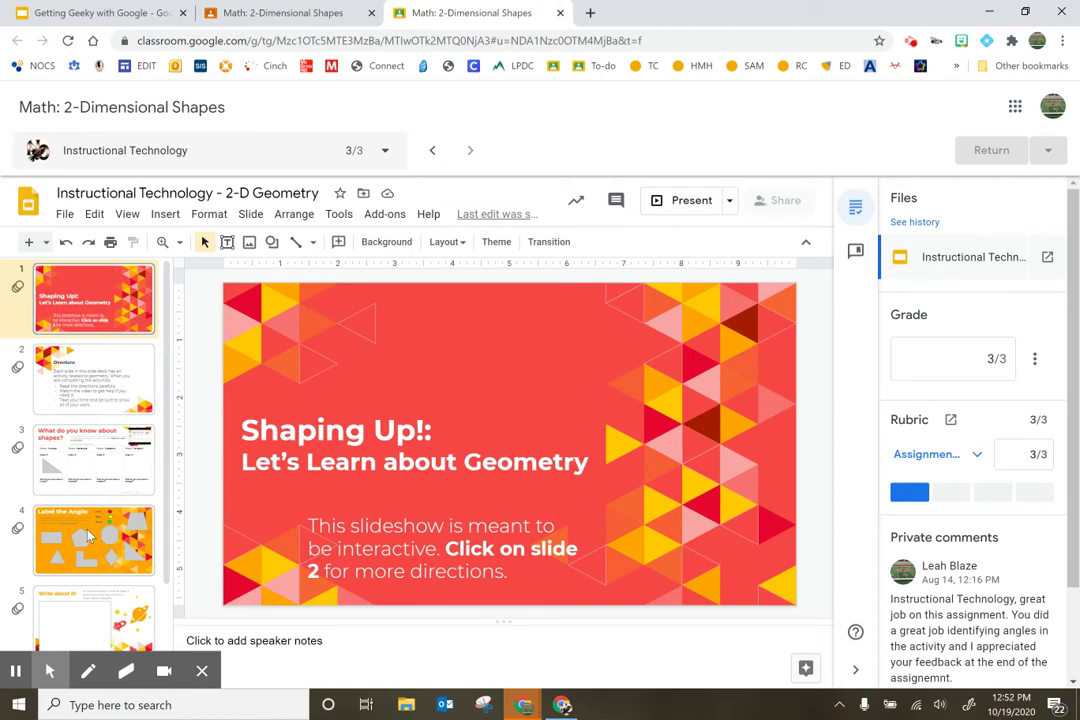
Reopen the restored presentation's version history and compare the October 16 versions from 3:31, 3:30 and 3:29 PM.
click(509, 221)
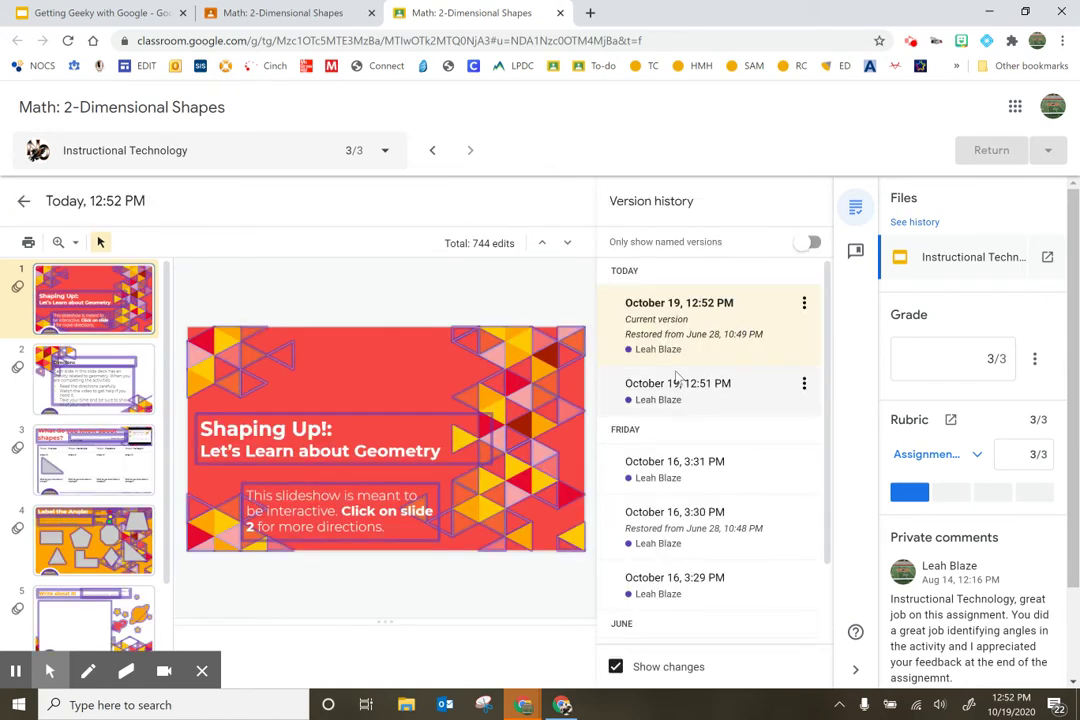
click(668, 466)
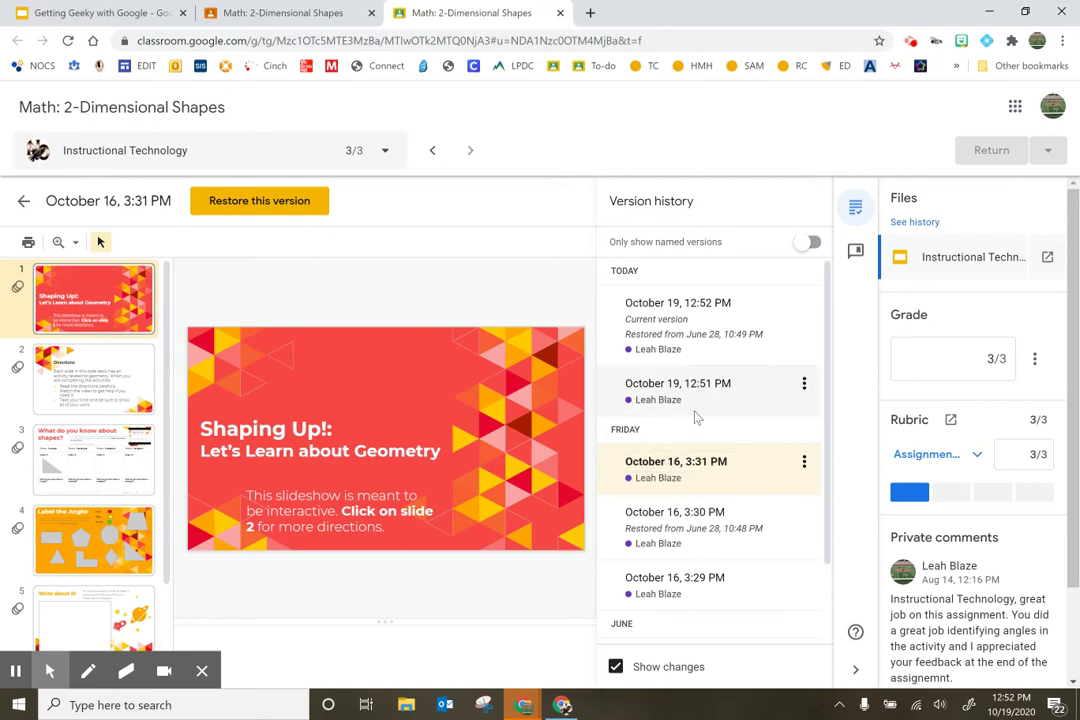
scroll(697, 415, down, 2)
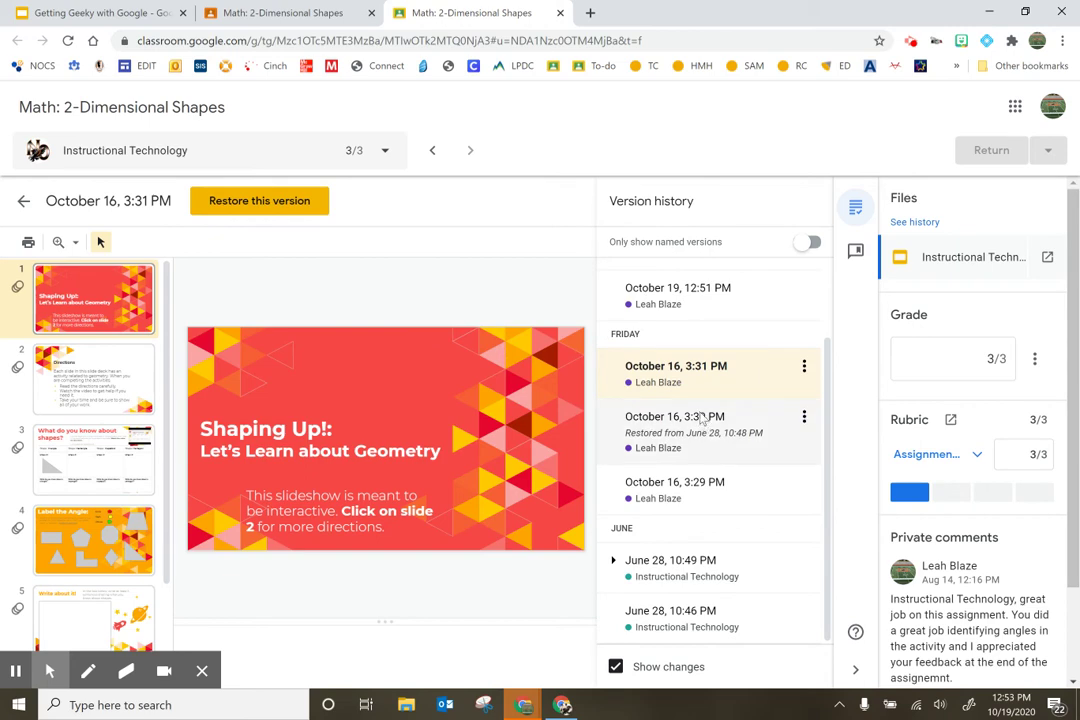
click(652, 422)
click(716, 487)
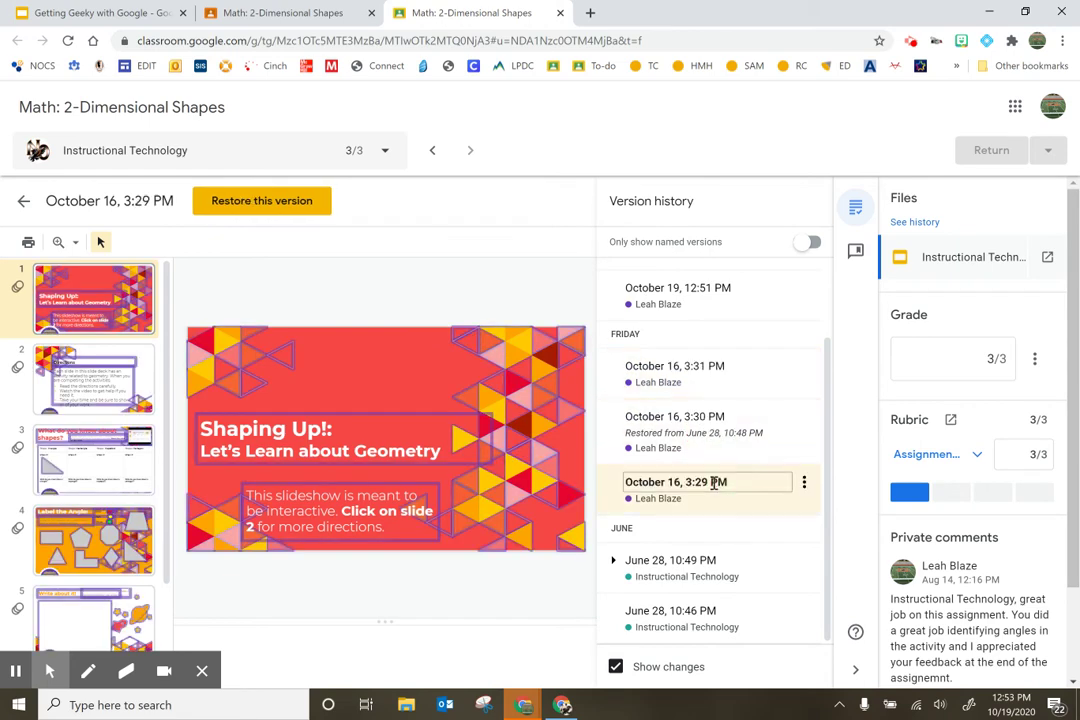
click(705, 373)
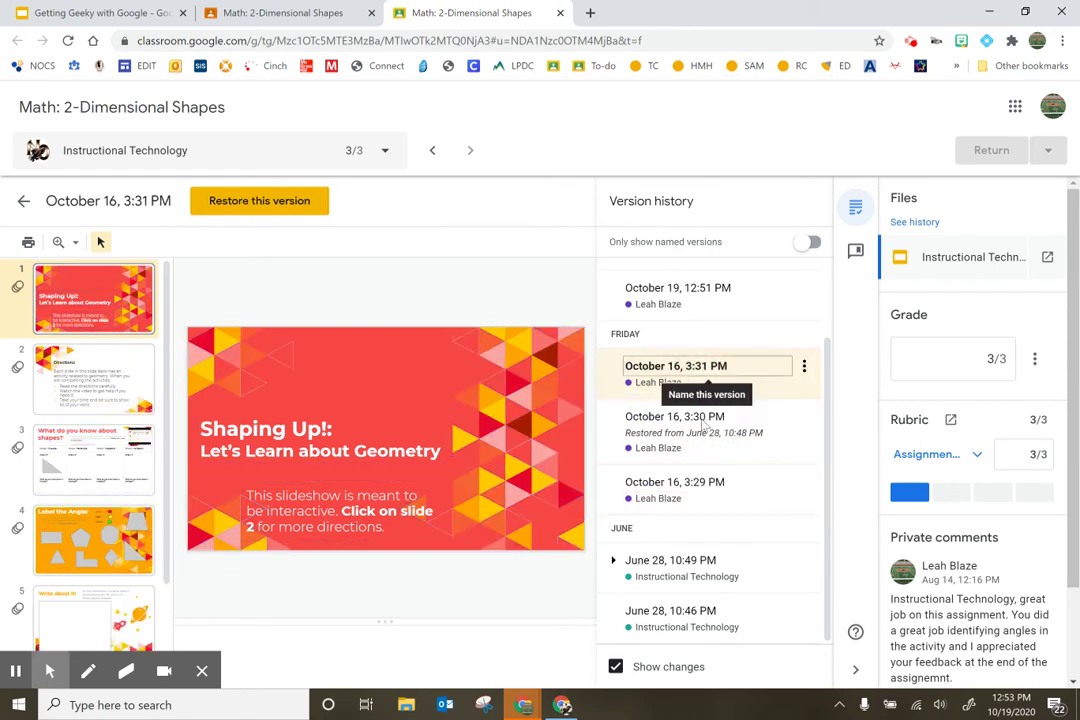
click(706, 486)
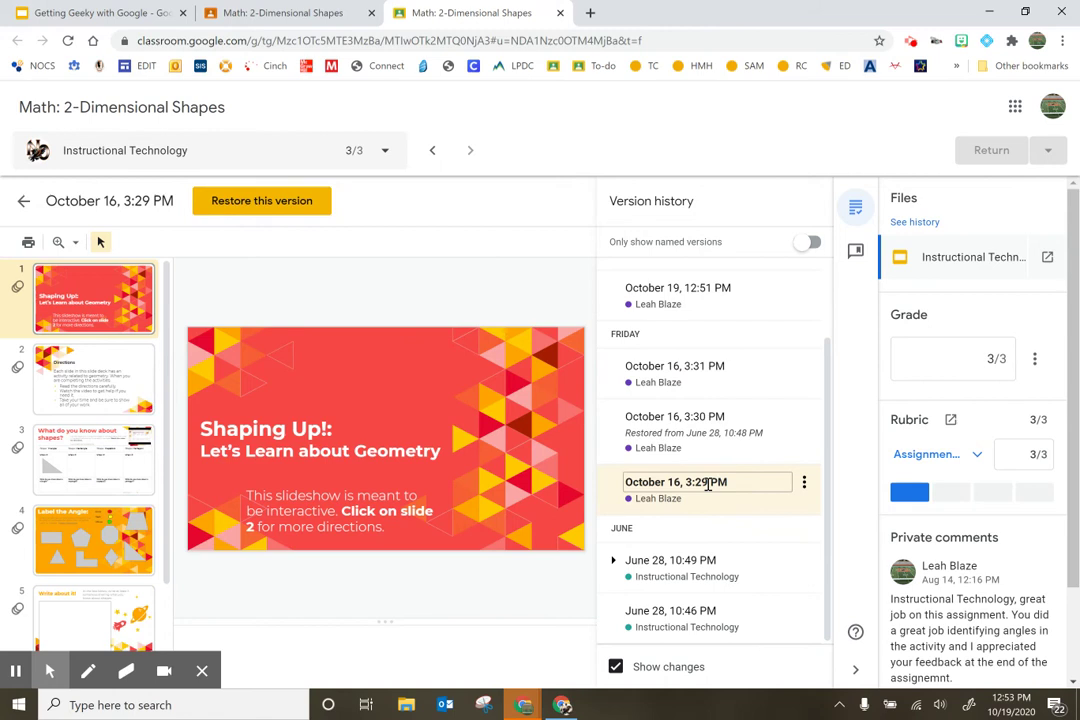
Expand the June 28, 10:49 PM entry and compare that version with the October 19, 12:51 PM and October 16 versions.
click(714, 572)
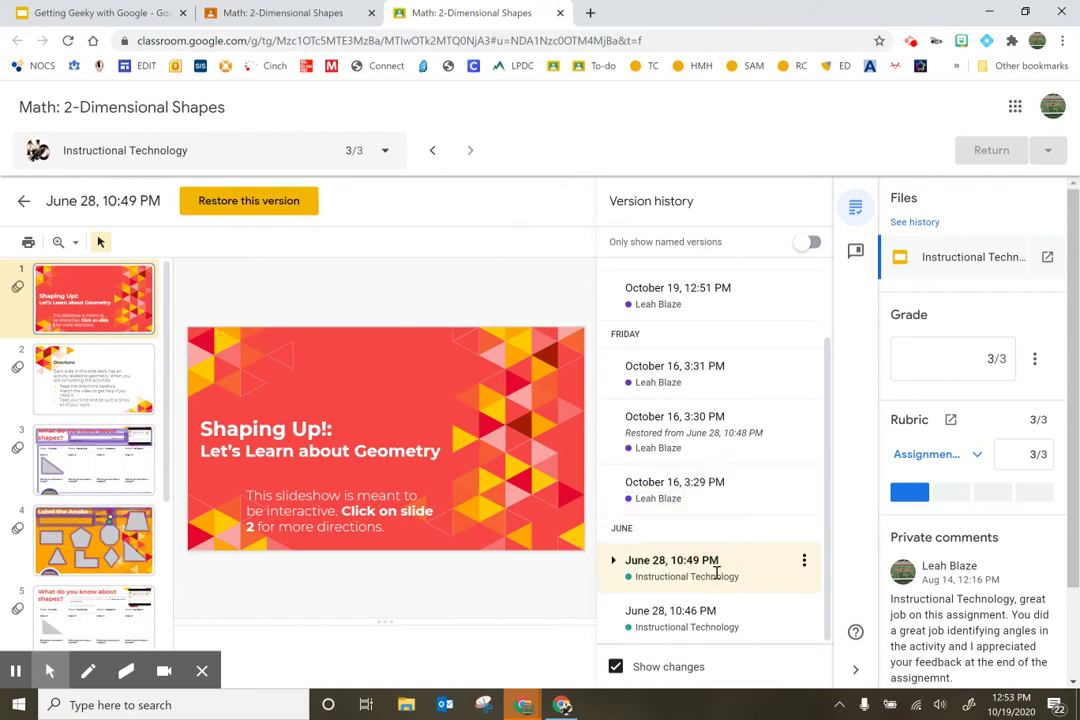
click(613, 561)
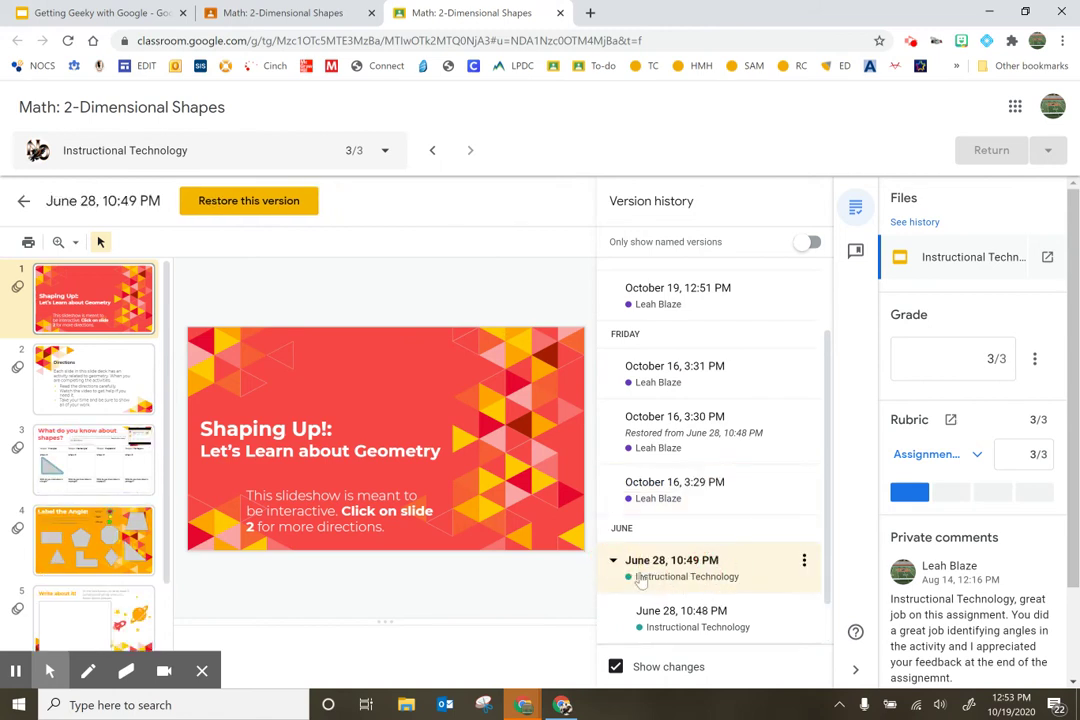
click(721, 285)
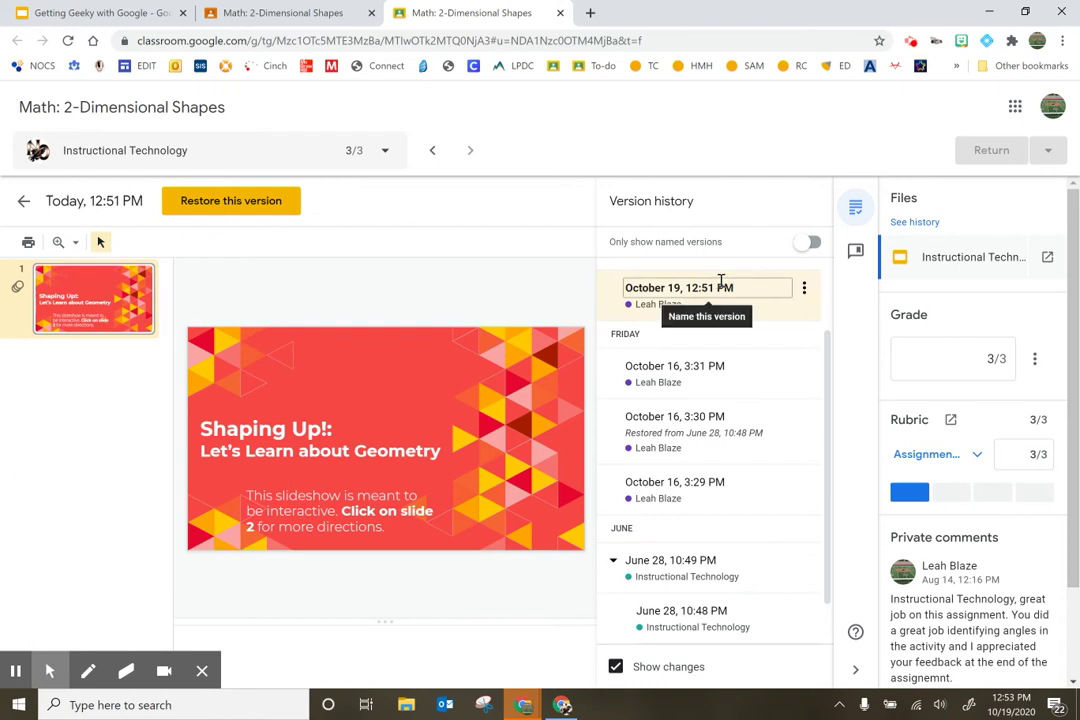
click(646, 367)
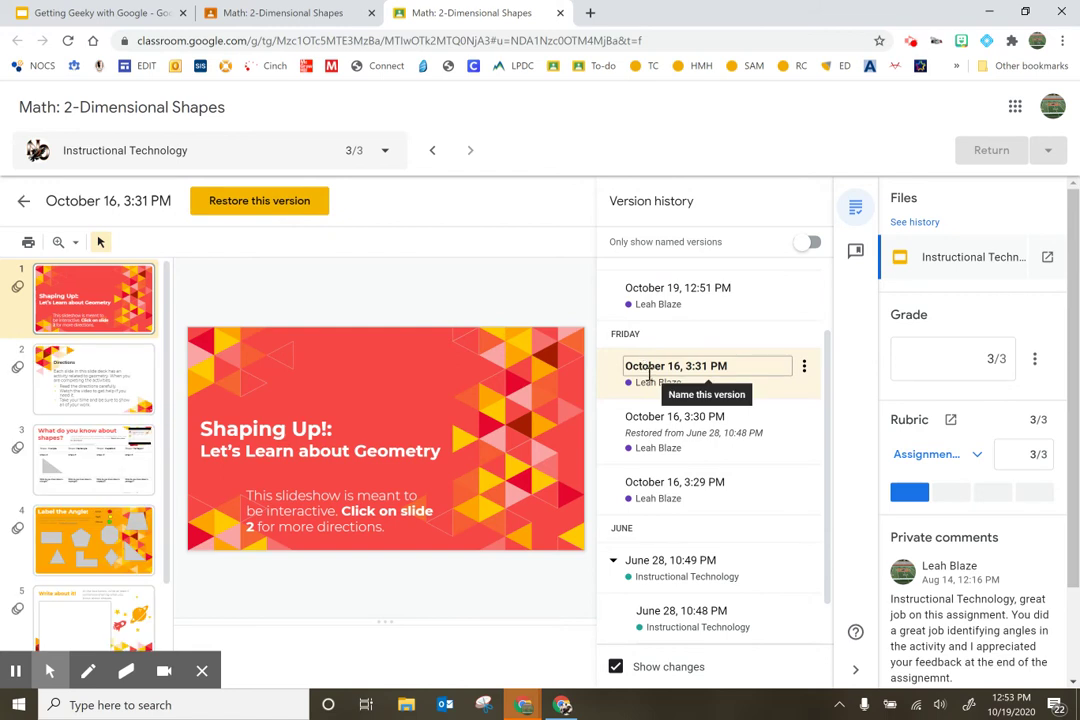
scroll(650, 372, down, 1)
click(656, 386)
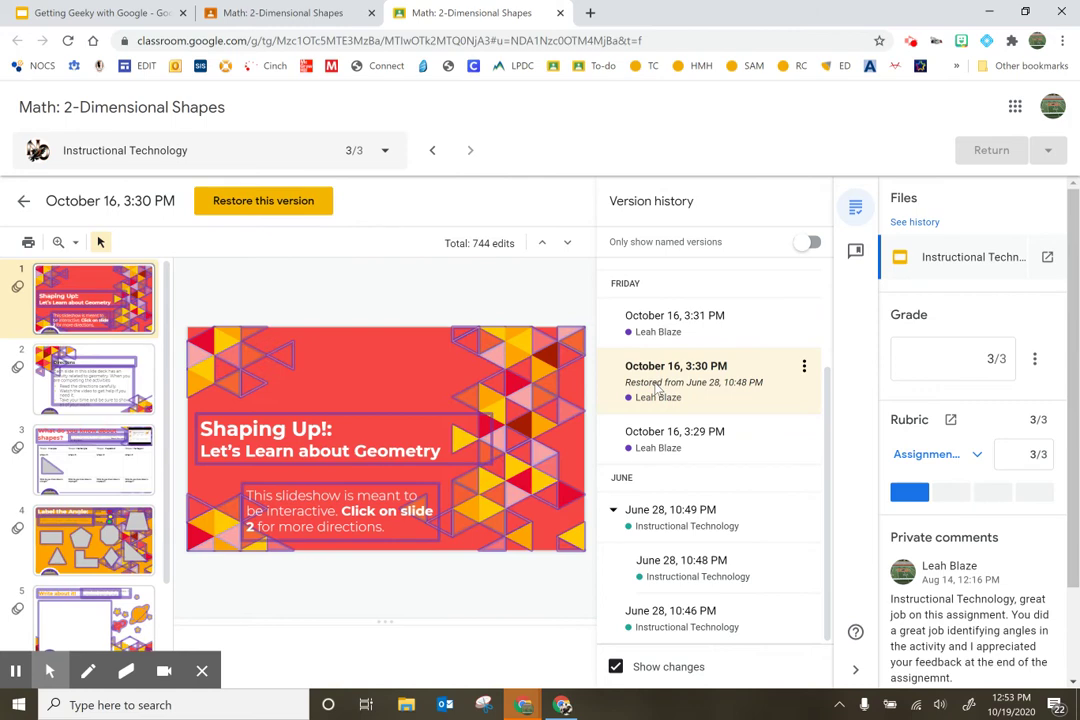
click(673, 435)
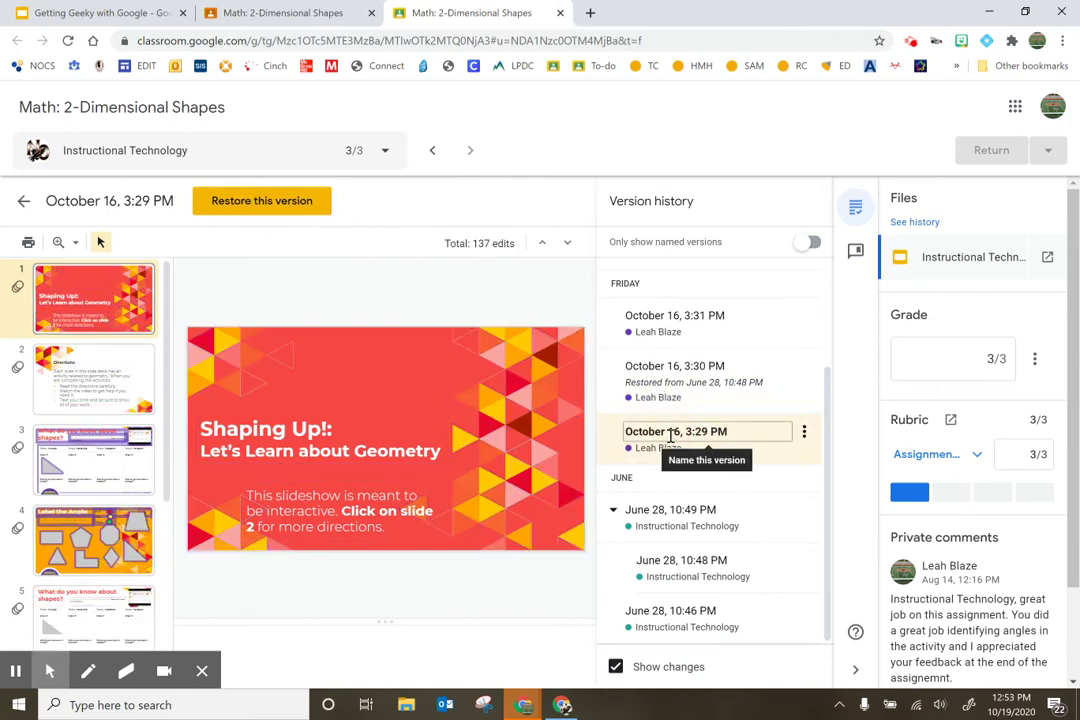
Copy the "What do you know about shapes?" slide from the June 28, 10:49 PM version.
click(668, 509)
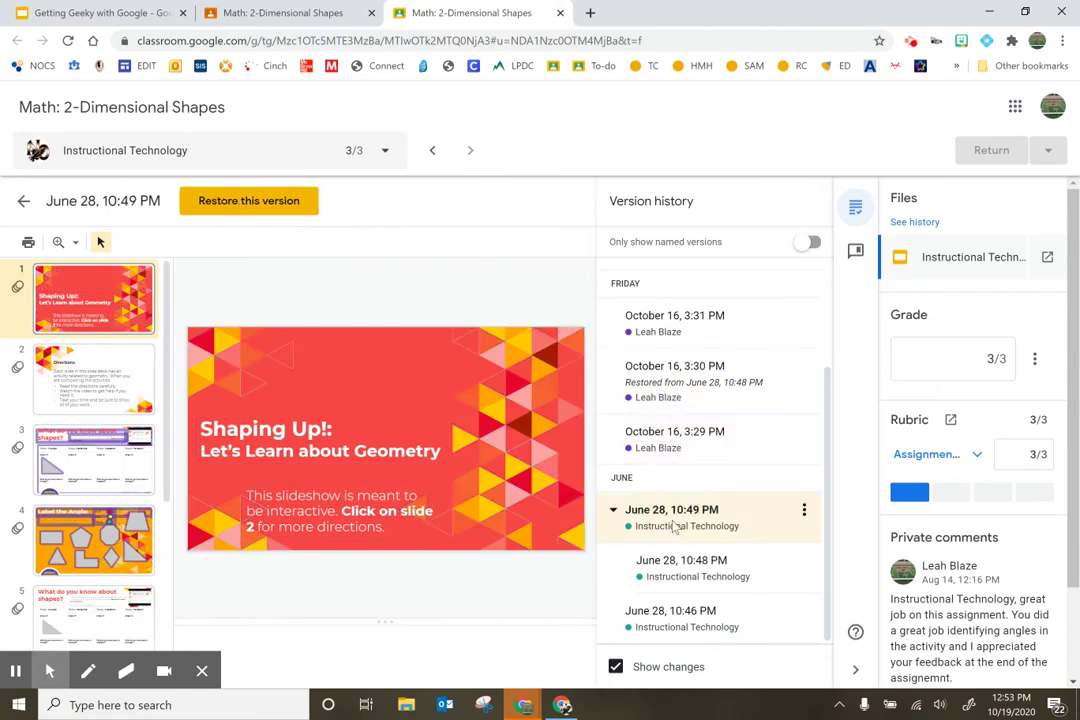
click(100, 455)
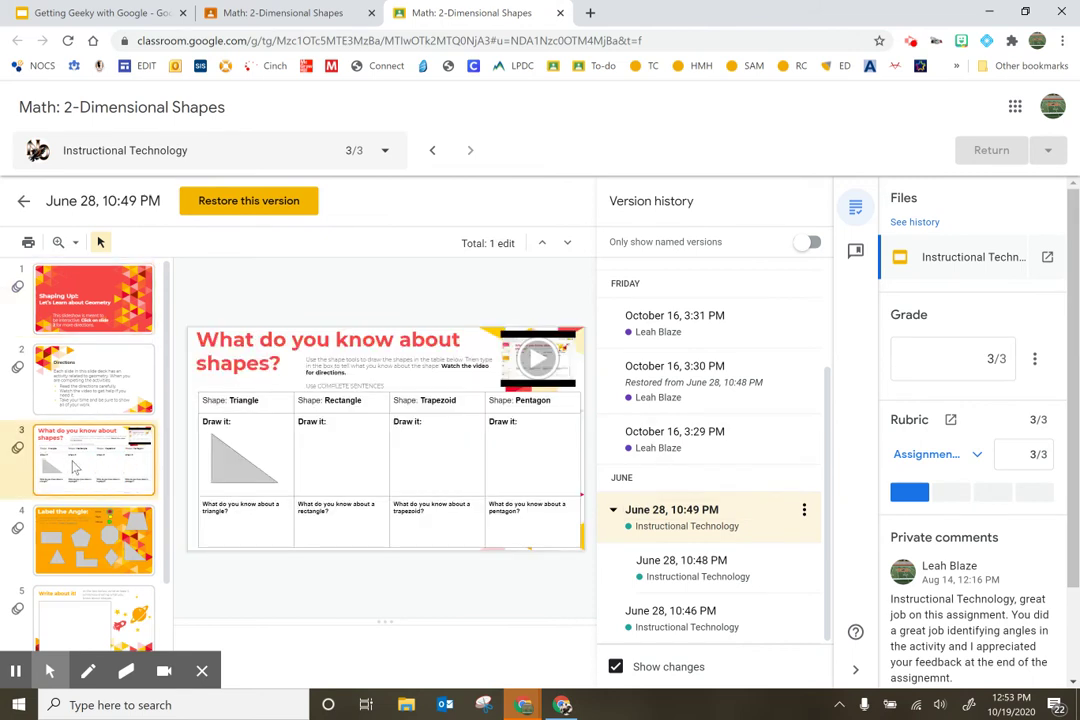
right_click(75, 467)
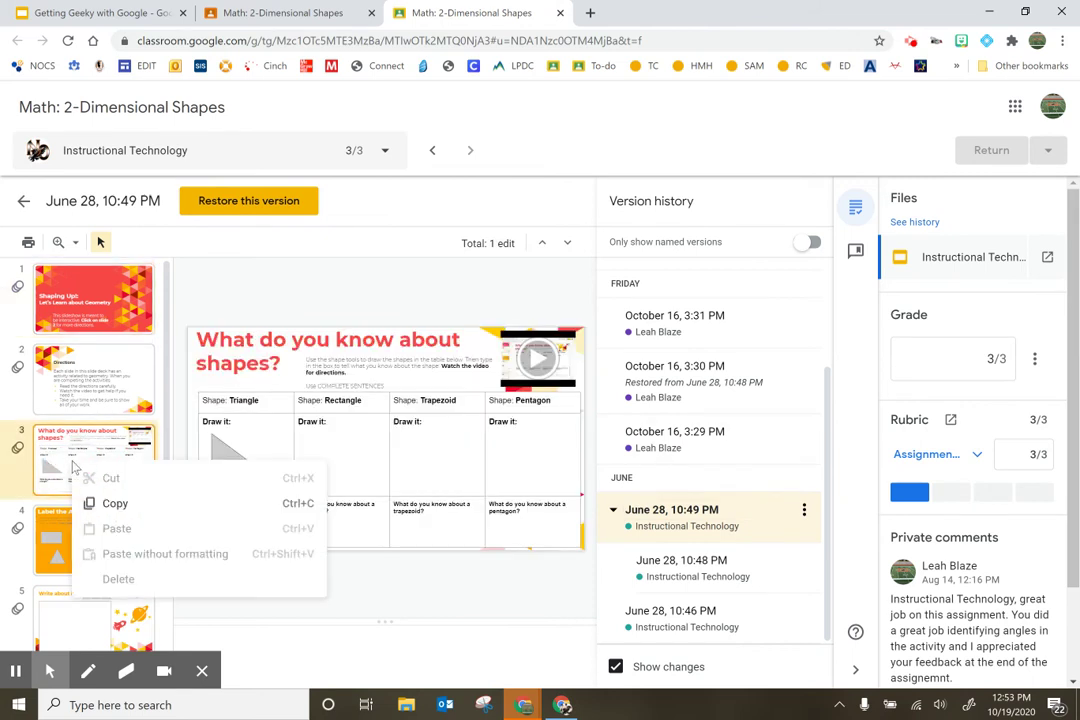
click(110, 505)
click(555, 504)
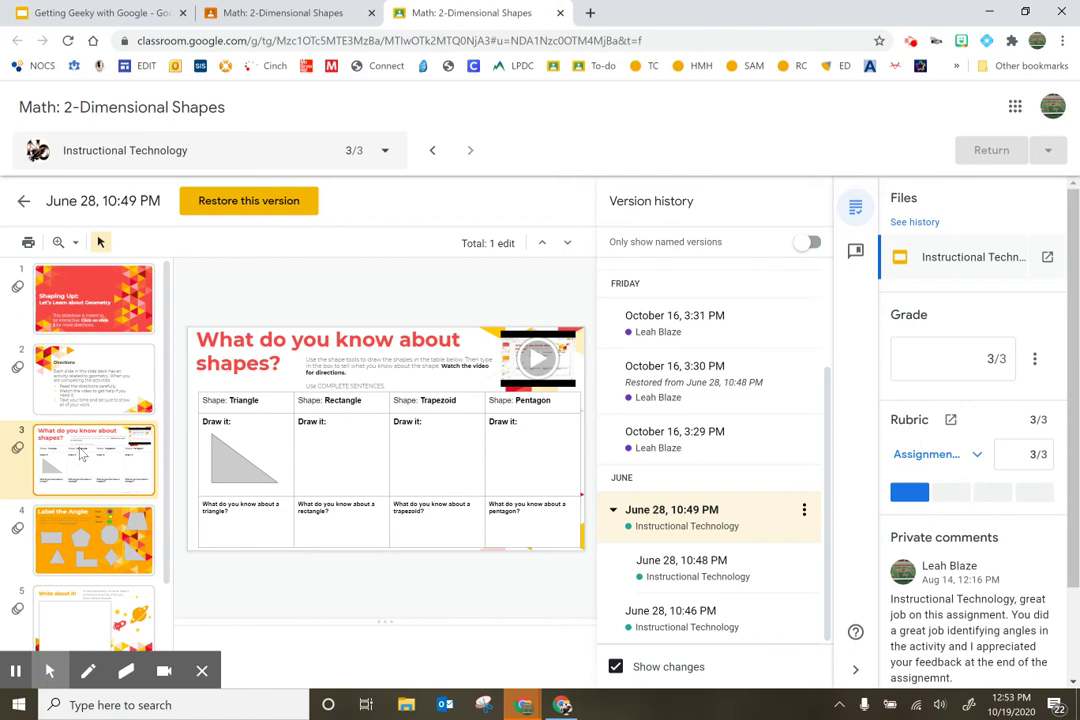
click(87, 541)
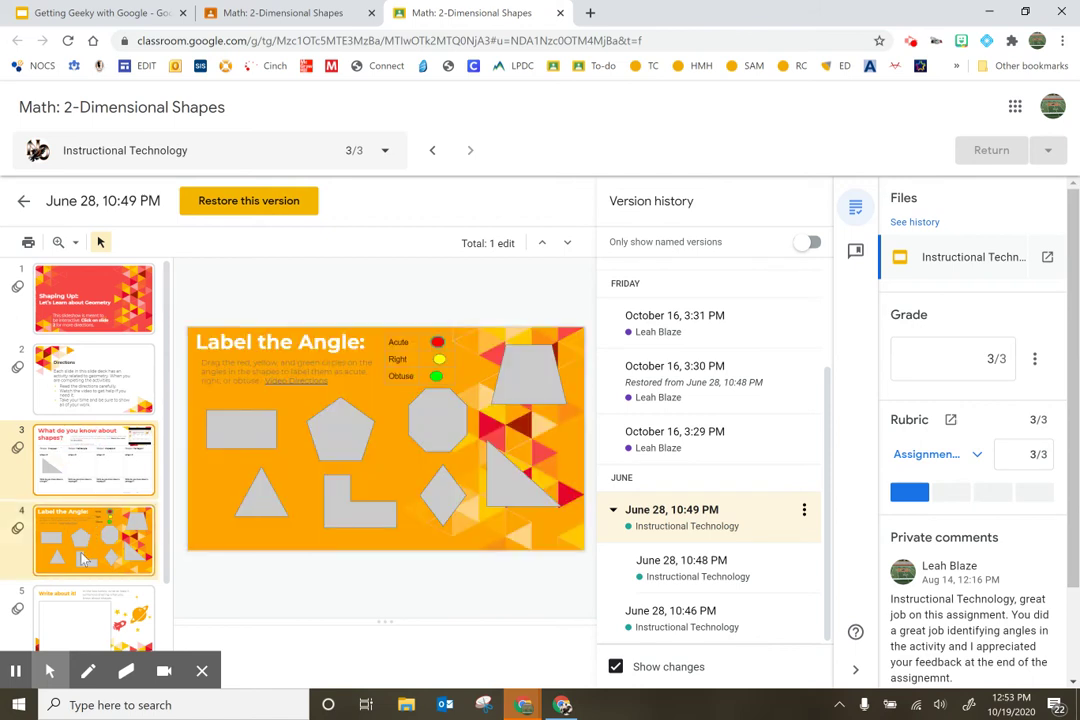
click(85, 478)
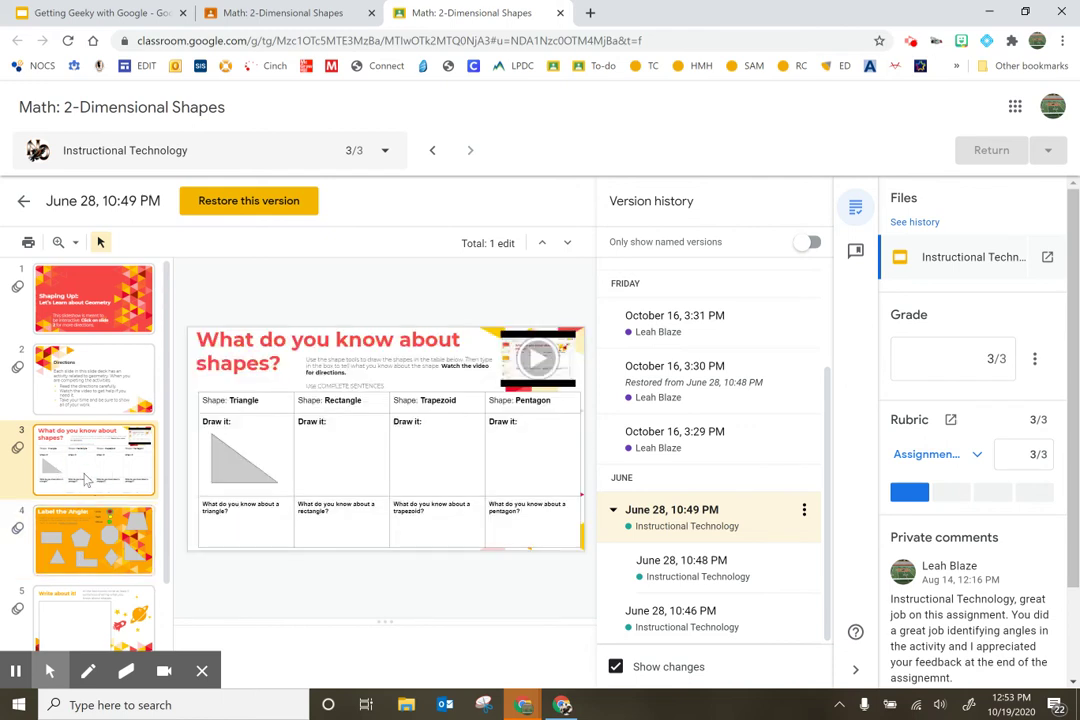
Return to the current presentation and paste the copied "What do you know about shapes?" slide directly after the Directions slide.
click(24, 201)
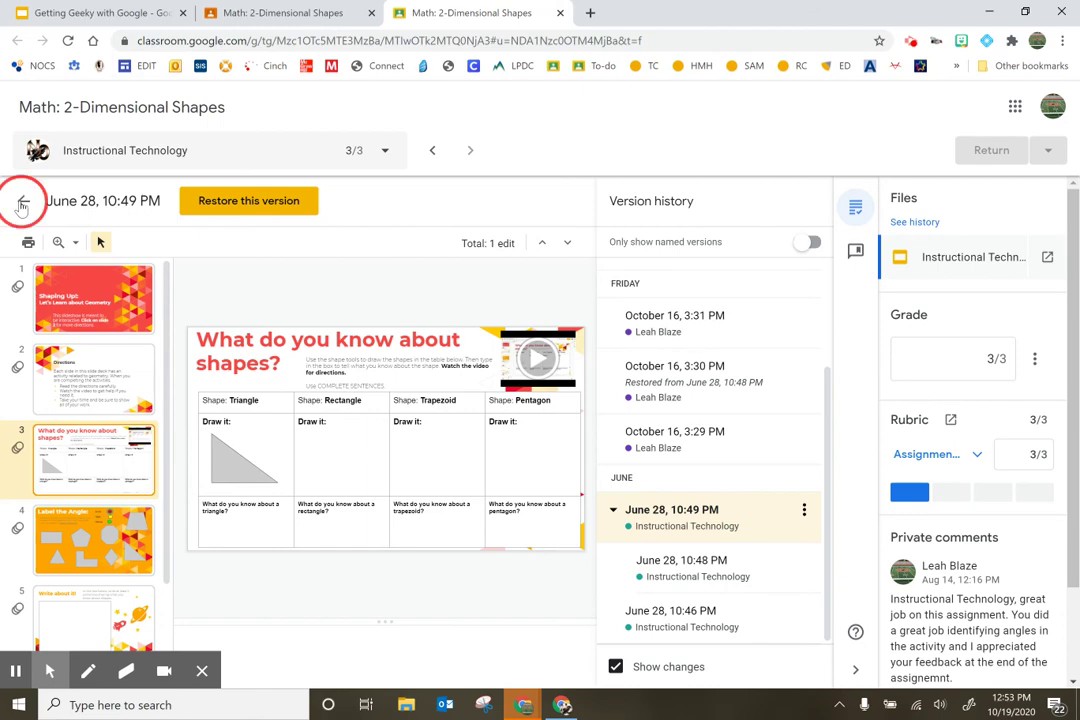
click(97, 421)
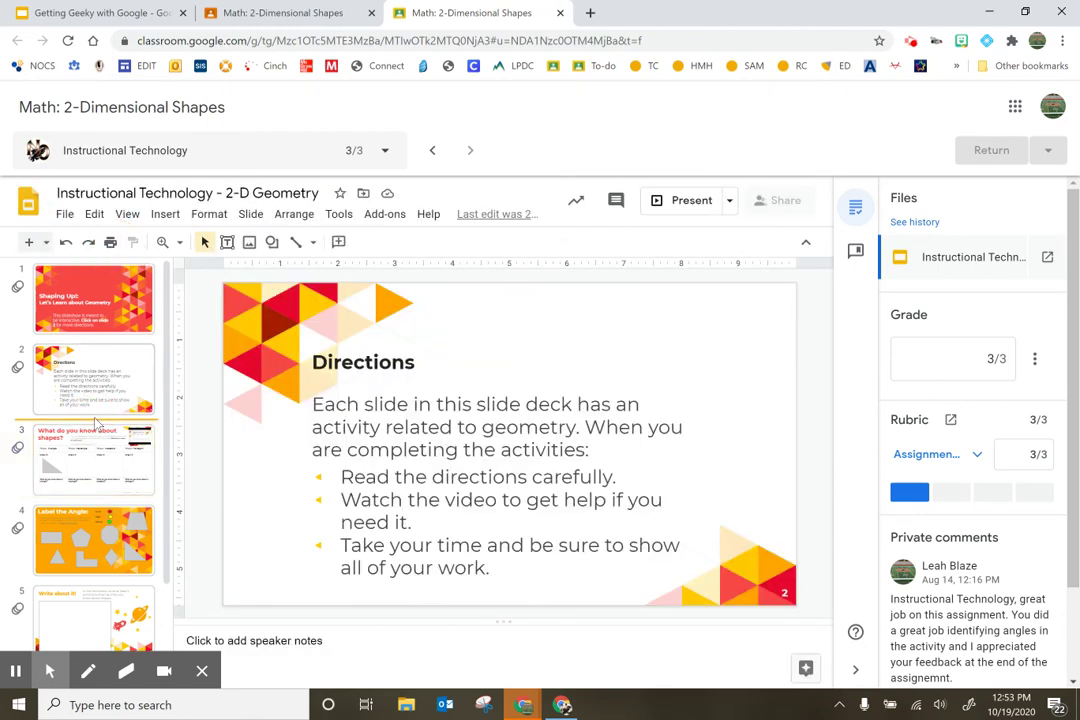
key(ctrl+v)
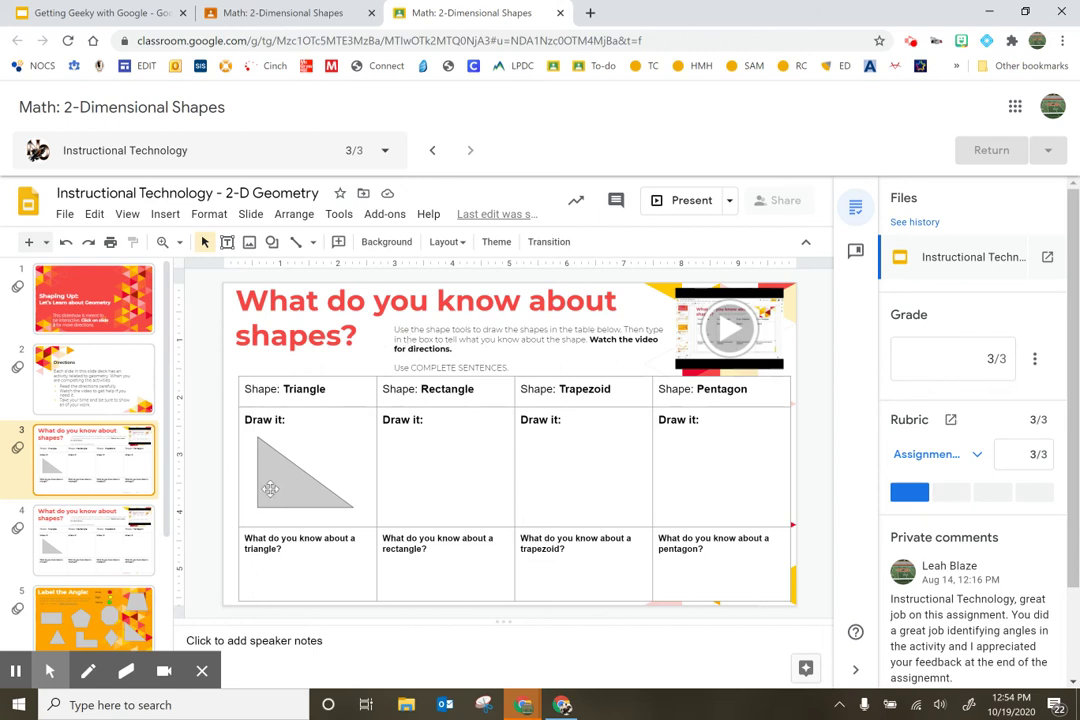
Reopen the version history and view the October 19, 12:51 PM and October 16, 3:31 PM versions.
click(495, 214)
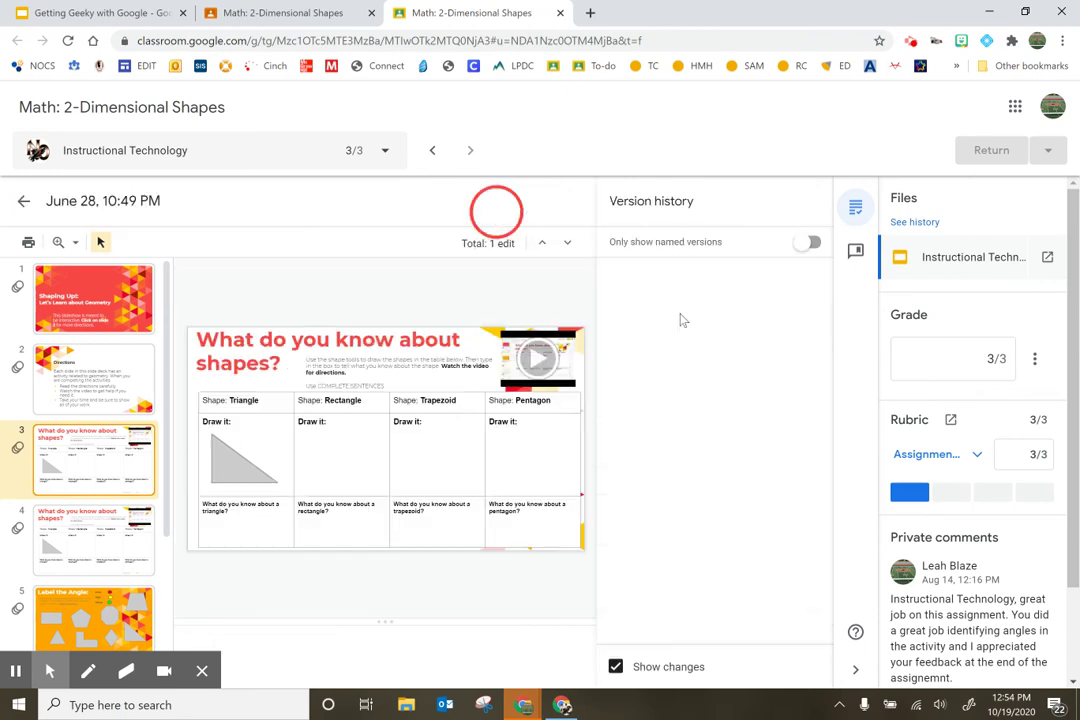
click(722, 438)
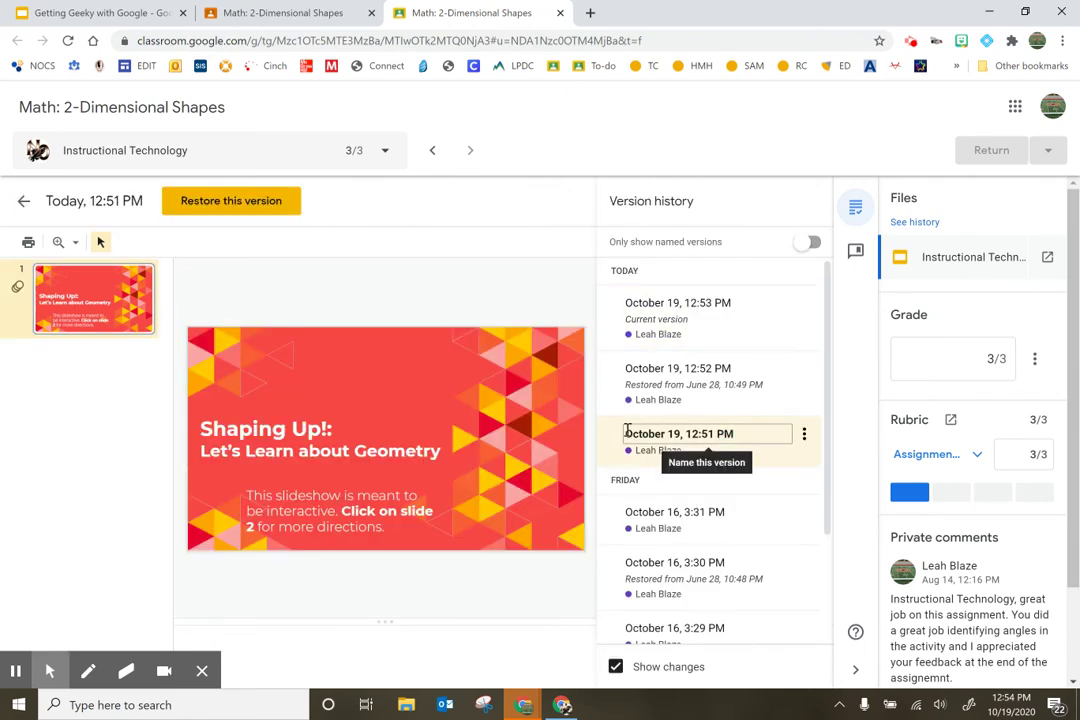
click(670, 540)
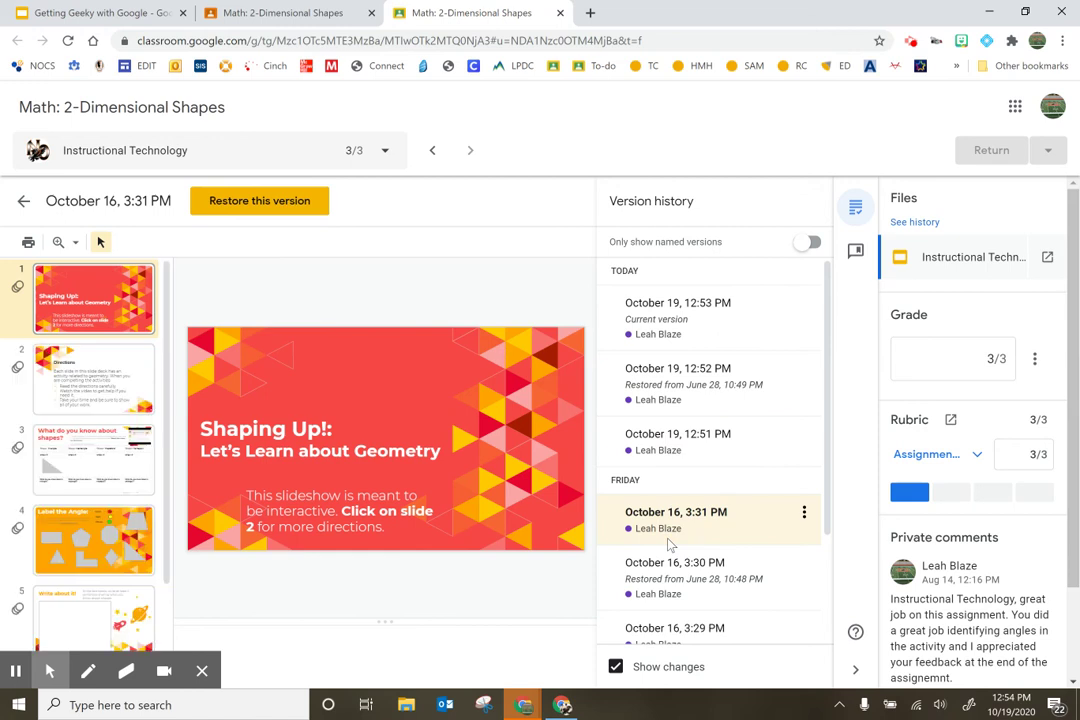
Copy the octagon from the "Label the Angle" slide of the October 16, 3:31 PM version.
scroll(656, 578, down, 2)
scroll(100, 447, down, 1)
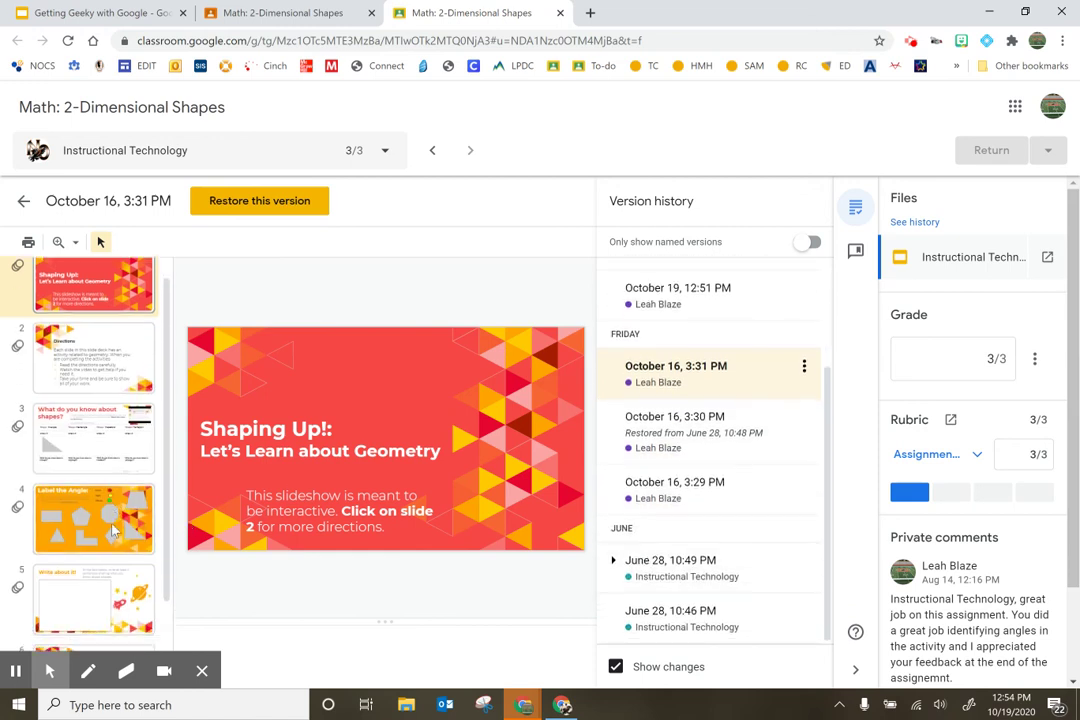
click(97, 450)
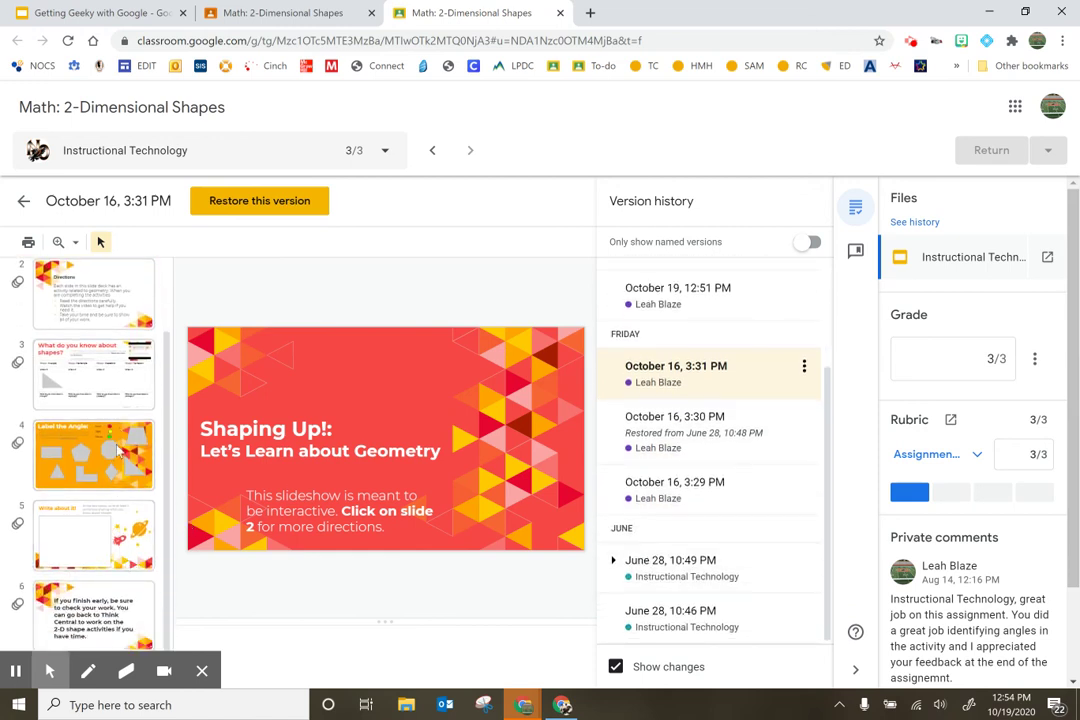
click(421, 419)
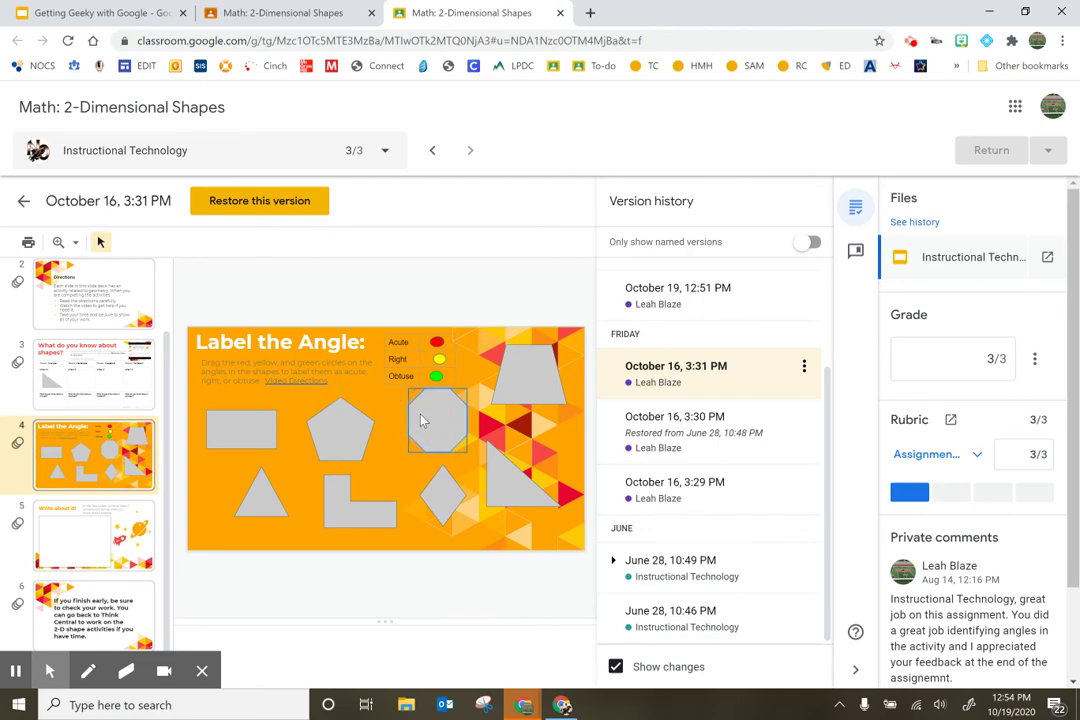
key(super)
key(Escape)
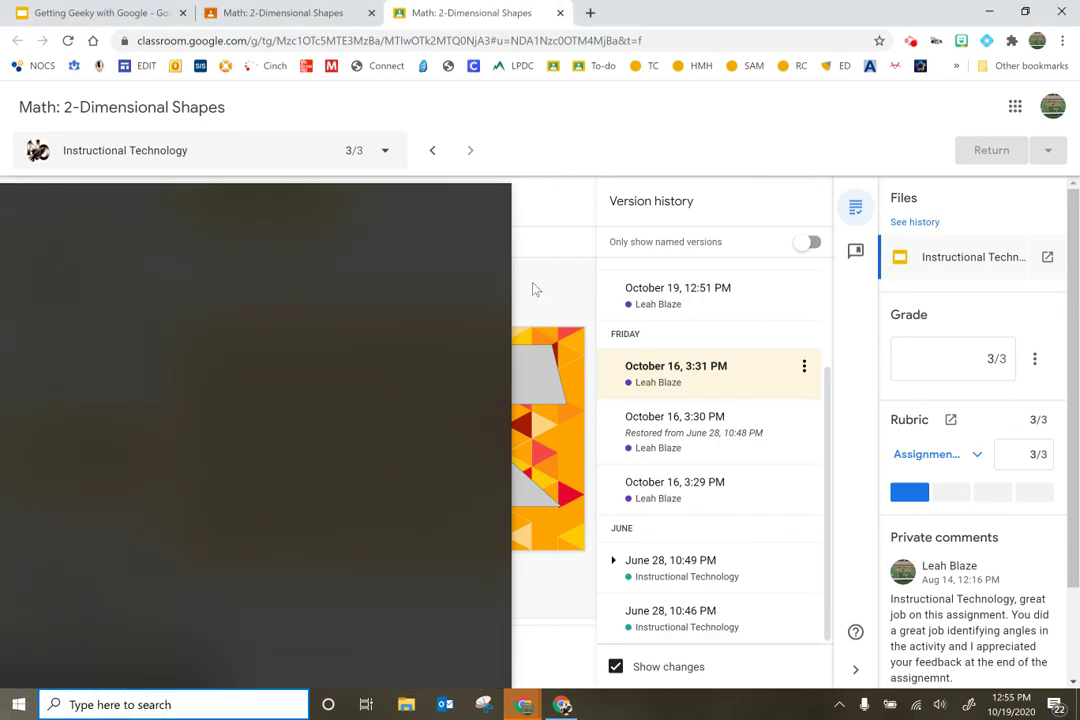
click(448, 434)
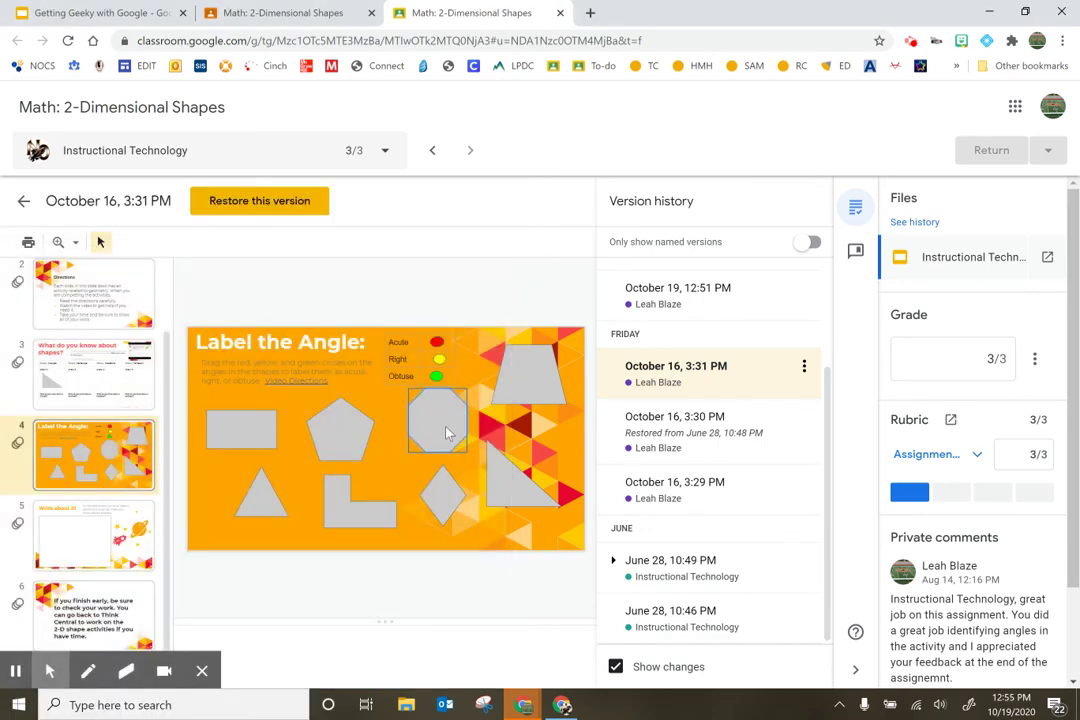
Paste the copied octagon onto slide 3 of the current presentation, then delete it from the slide.
click(24, 201)
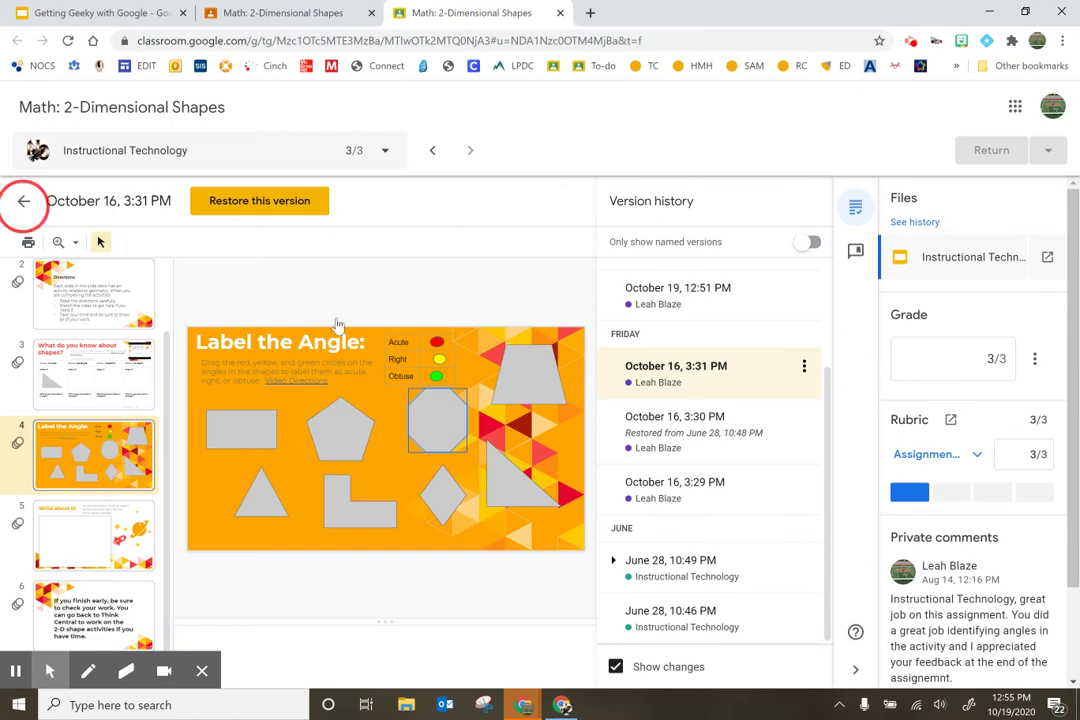
click(93, 393)
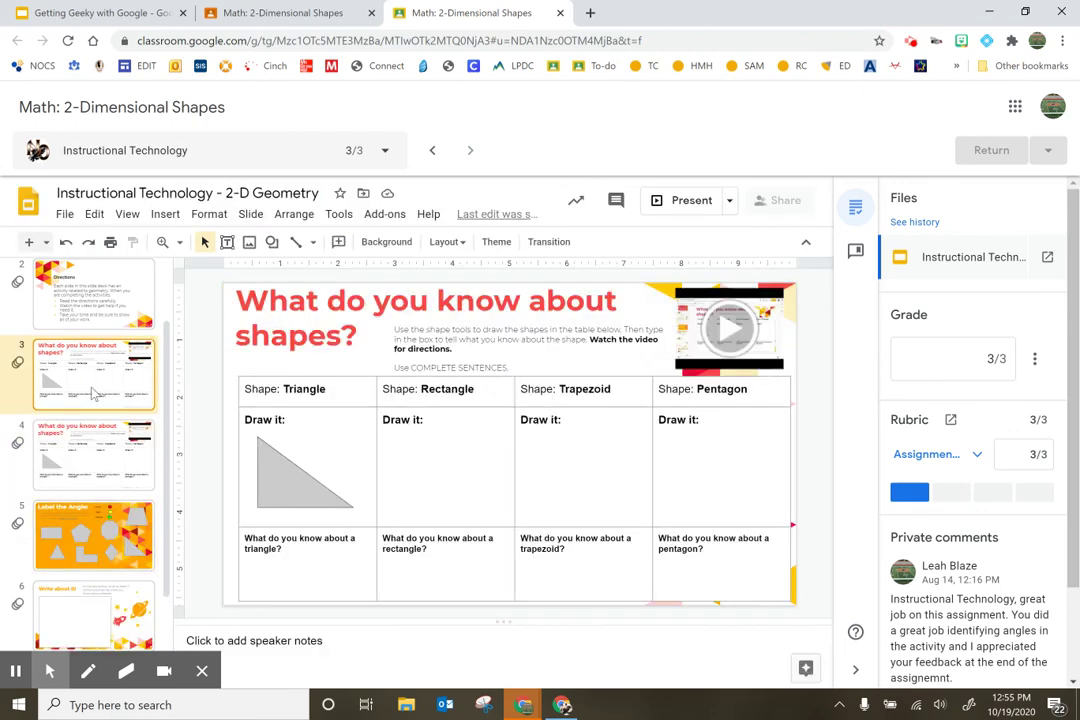
key(ctrl+v)
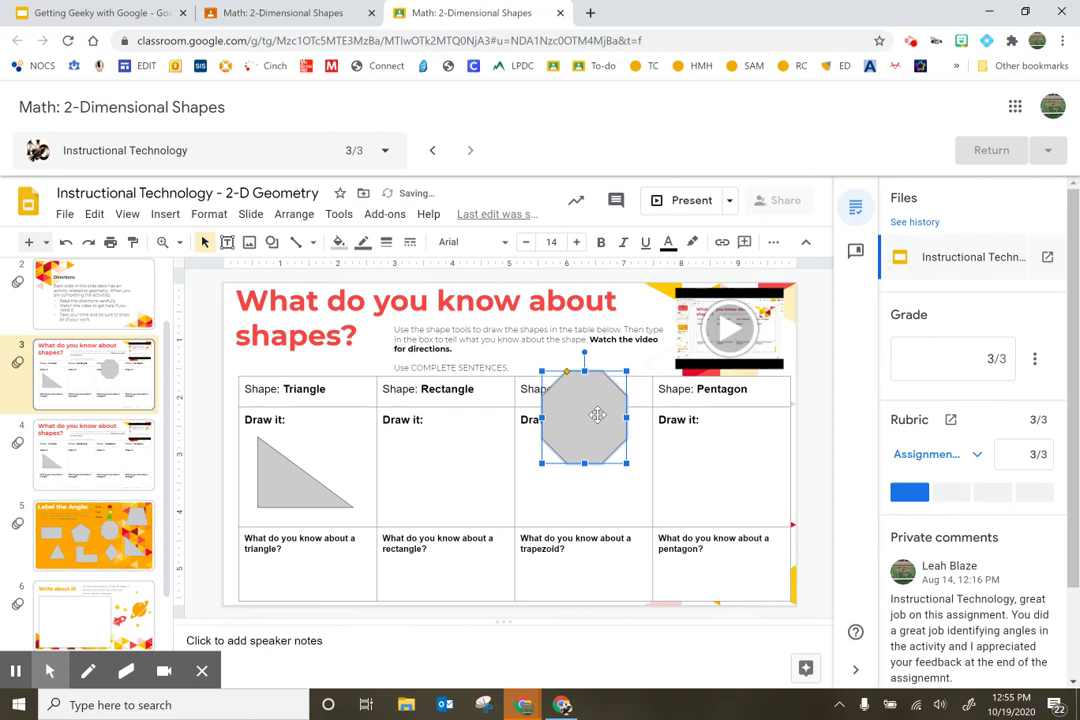
key(Delete)
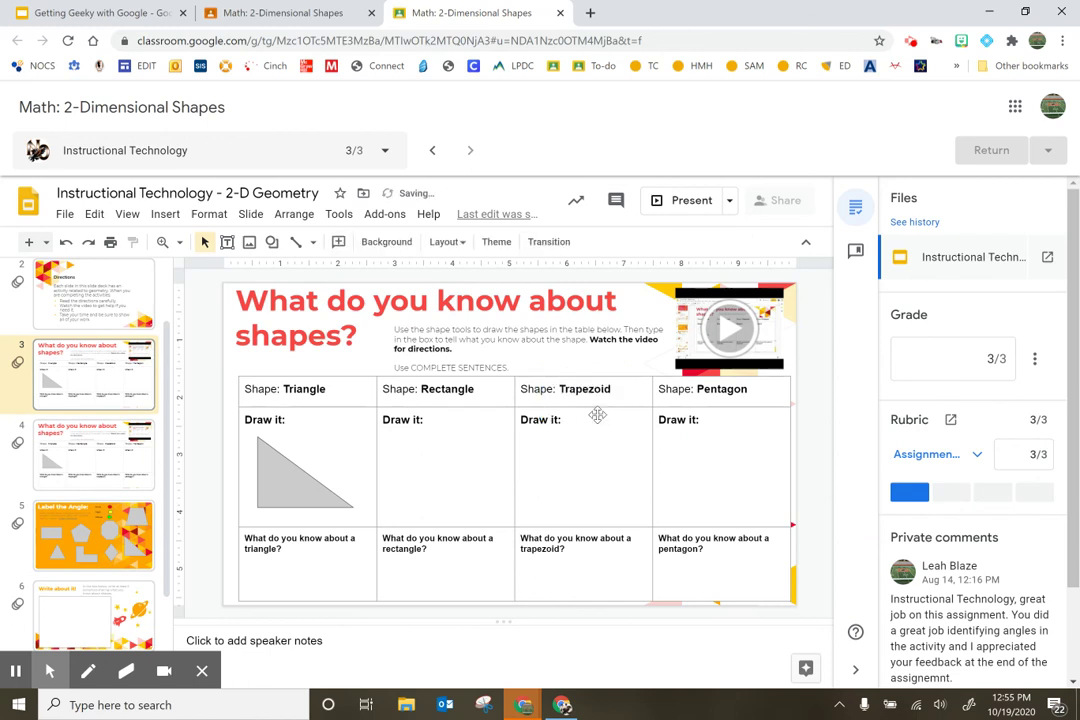